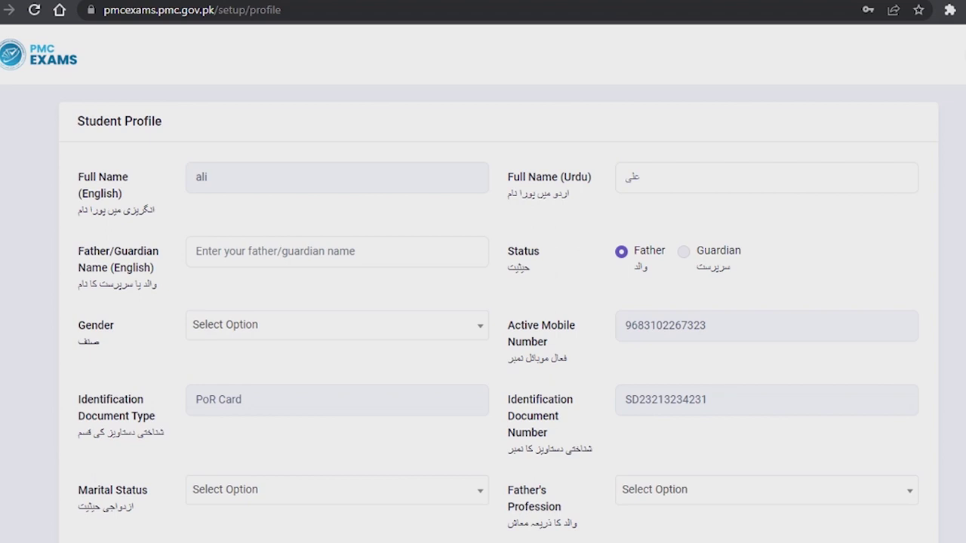
- Review the Student Profile form, examining the prefilled active mobile number and the English and Urdu full name fields
scroll(38, 270, down, 6)
scroll(38, 269, up, 6)
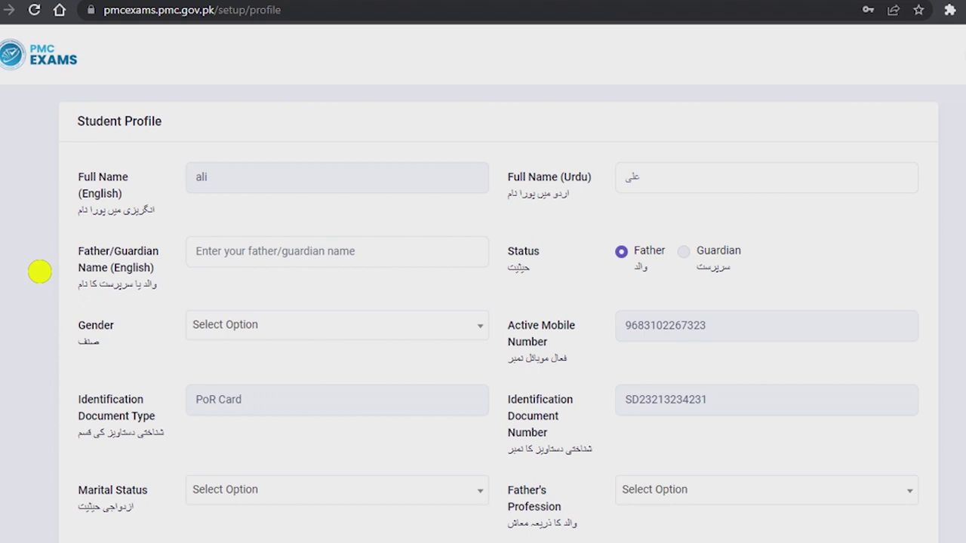
drag(717, 337, 696, 339)
click(632, 341)
click(648, 338)
mouse_move(704, 339)
mouse_down()
mouse_move(638, 339)
mouse_move(709, 335)
mouse_up()
click(643, 345)
double_click(714, 334)
click(653, 335)
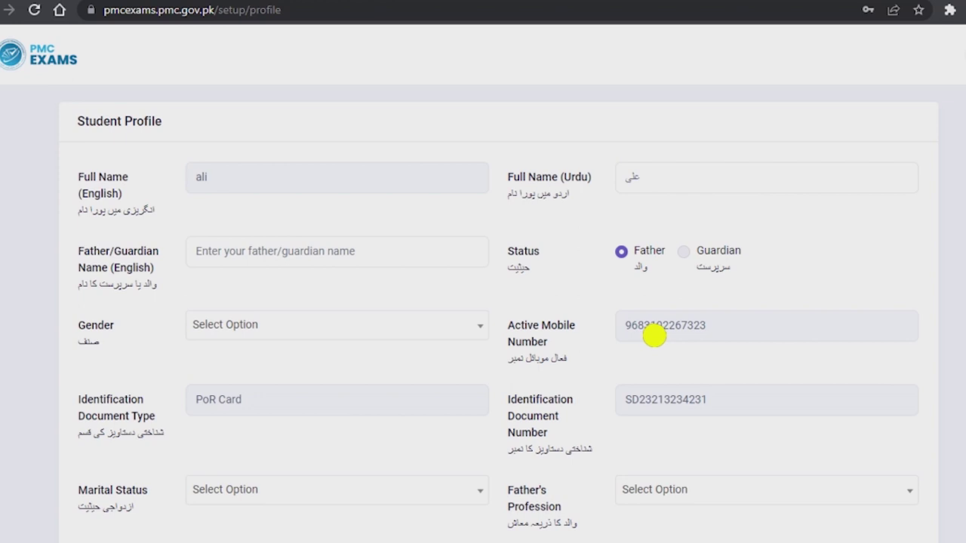
drag(646, 332, 687, 334)
click(702, 341)
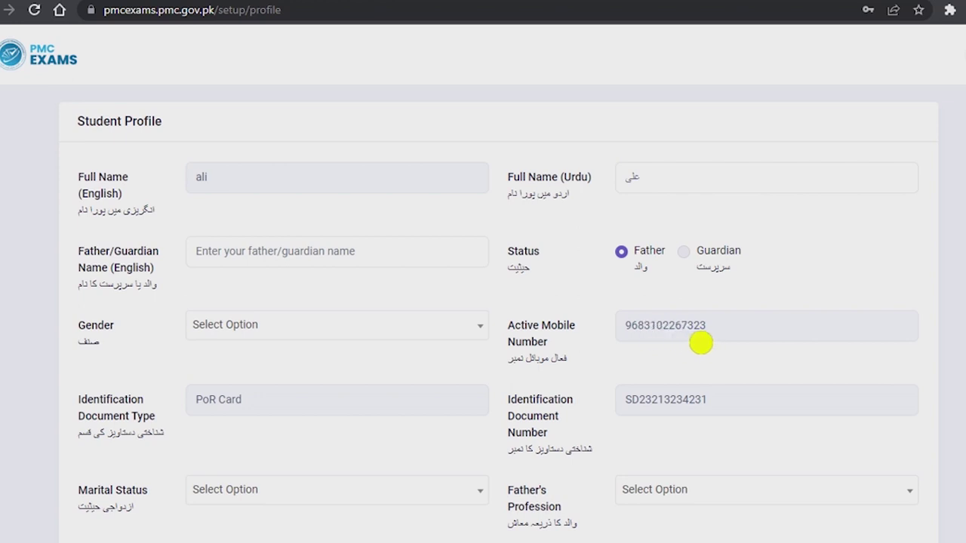
drag(687, 336, 720, 338)
click(639, 345)
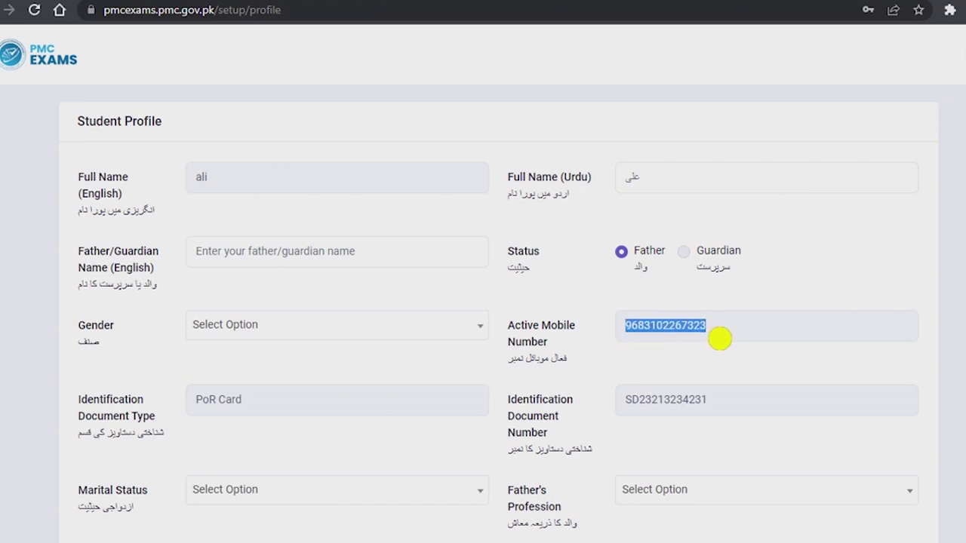
click(678, 337)
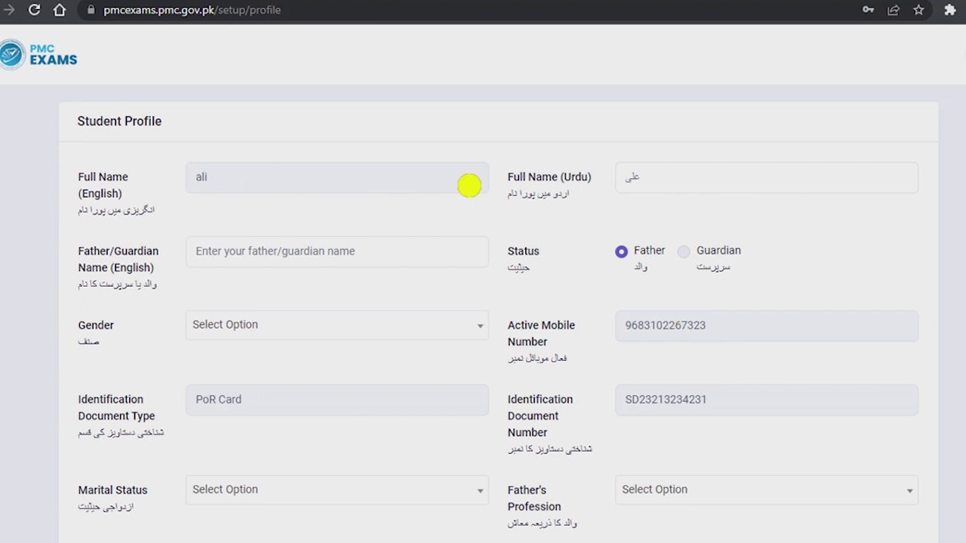
click(670, 184)
click(375, 194)
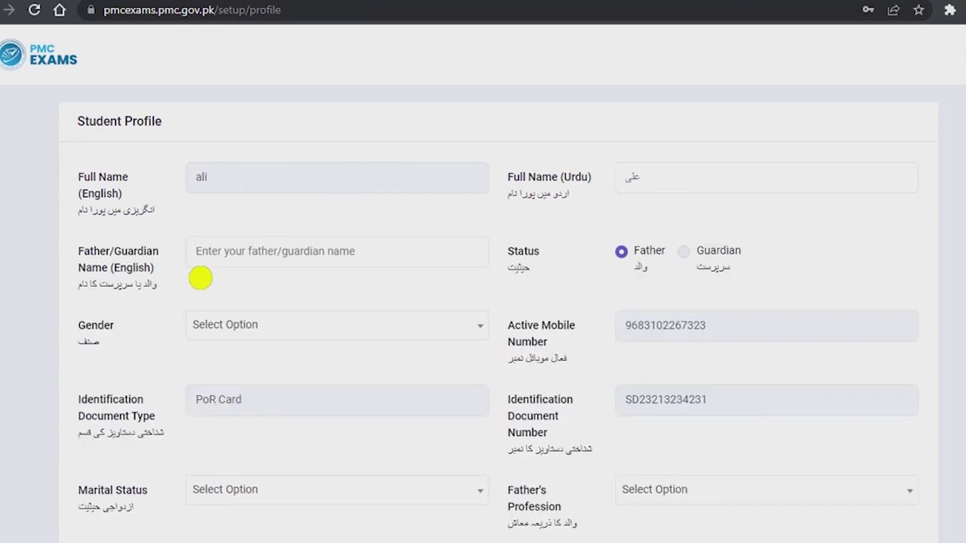
- Choose Father as the status and set the student's gender to Male
click(270, 265)
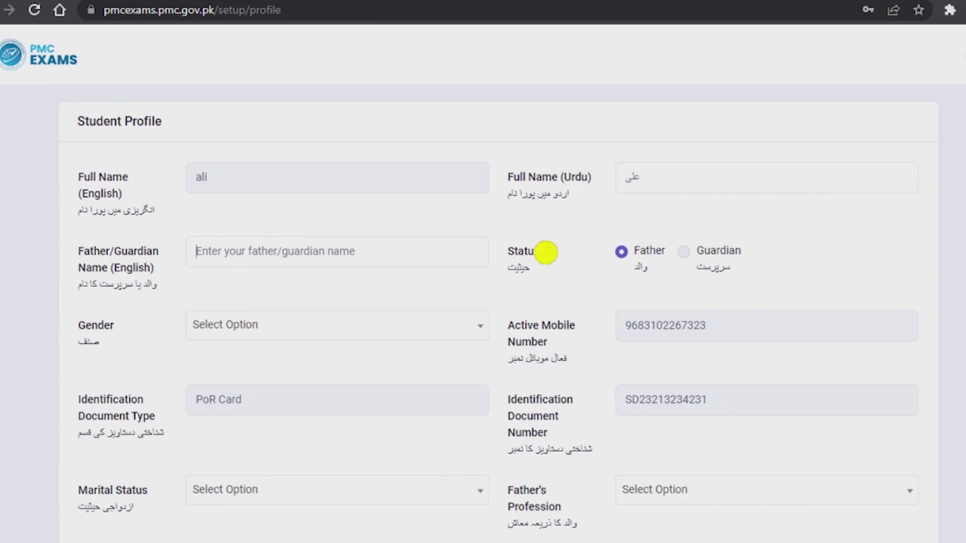
click(704, 257)
click(647, 260)
click(294, 337)
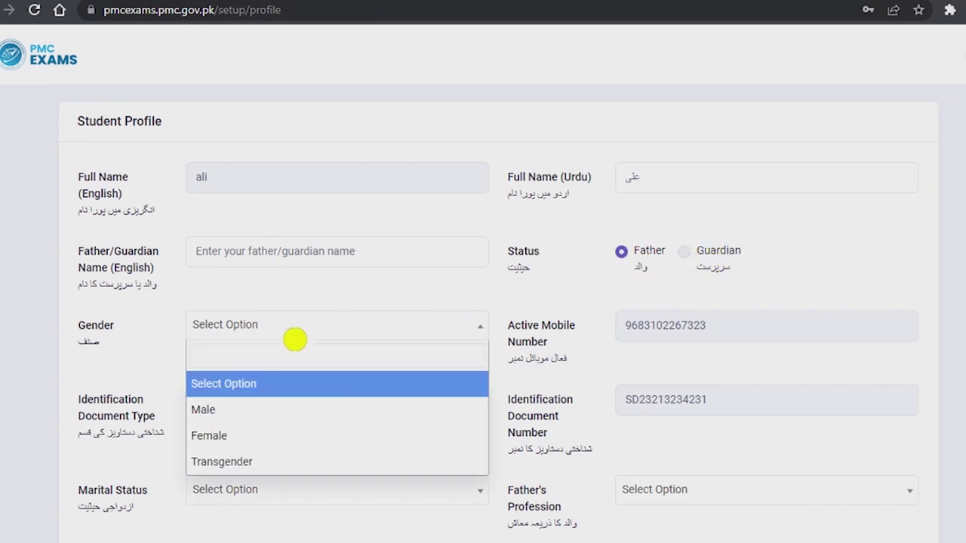
click(267, 422)
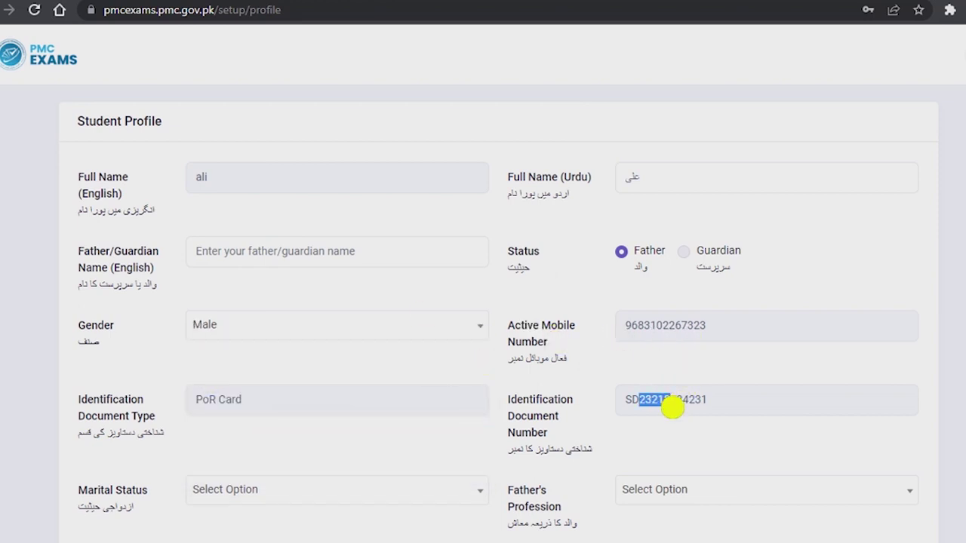
- Try Married as the student's marital status, and settle on Unmarried
drag(703, 405, 636, 401)
scroll(471, 425, down, 1)
drag(228, 324, 323, 346)
scroll(279, 419, down, 3)
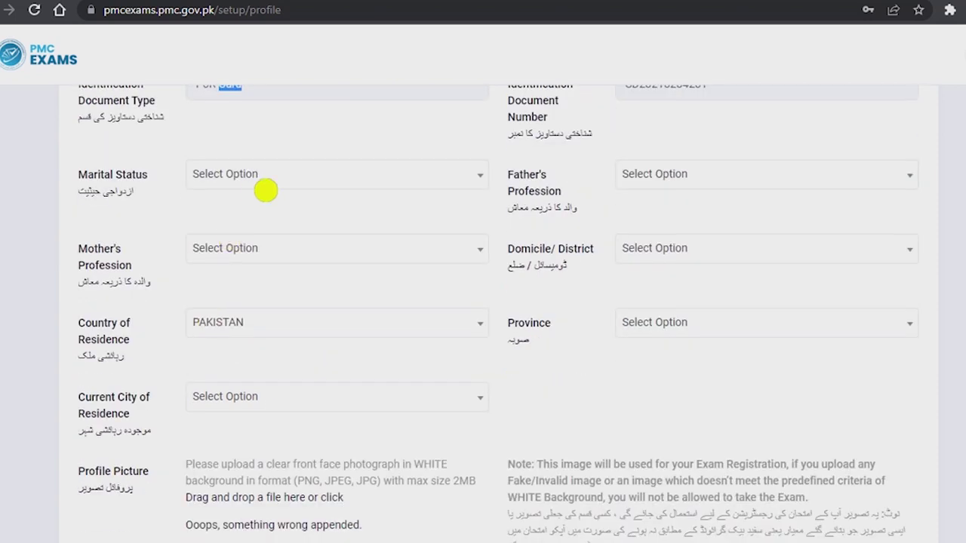
click(265, 188)
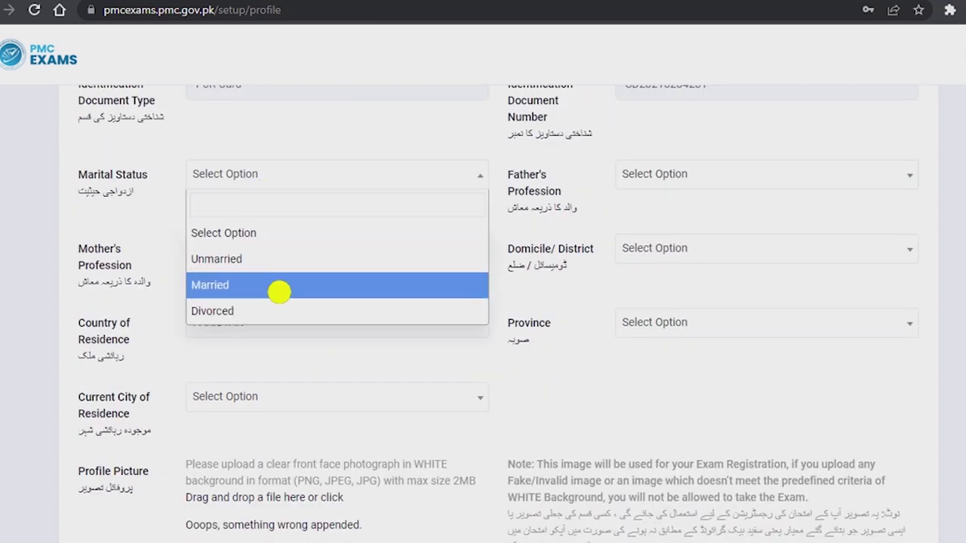
click(278, 289)
scroll(337, 419, up, 2)
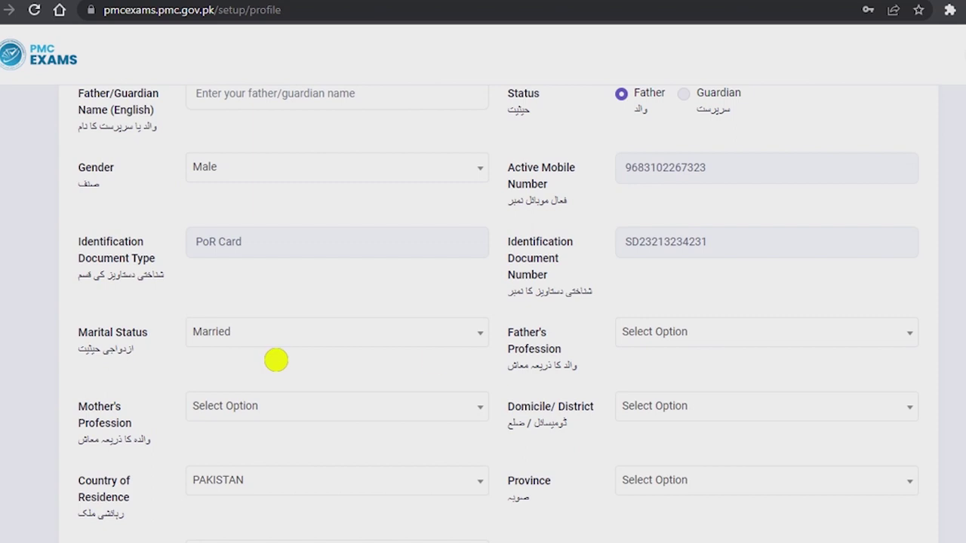
click(468, 343)
click(294, 428)
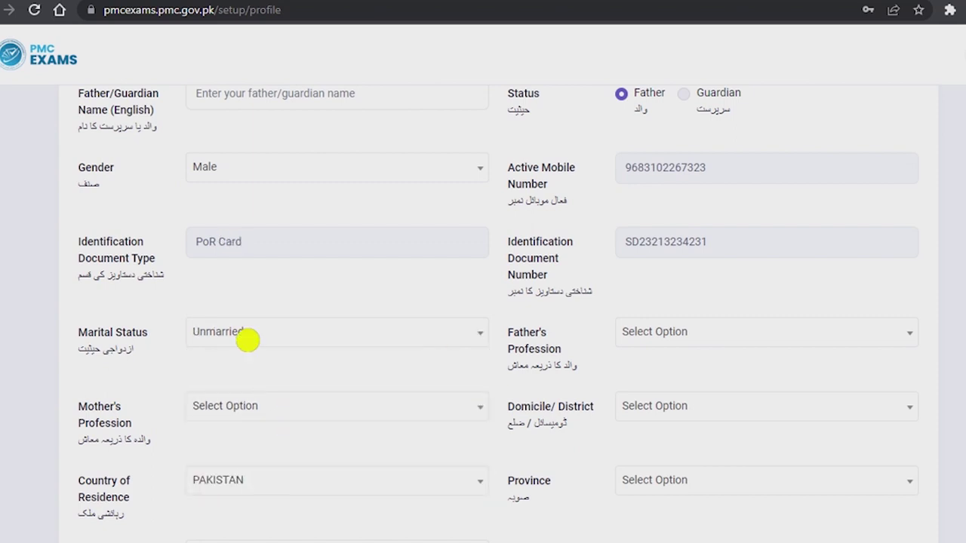
- Browse the profession options and set the father's profession to Businessman
click(677, 337)
scroll(693, 432, down, 15)
scroll(701, 483, down, 5)
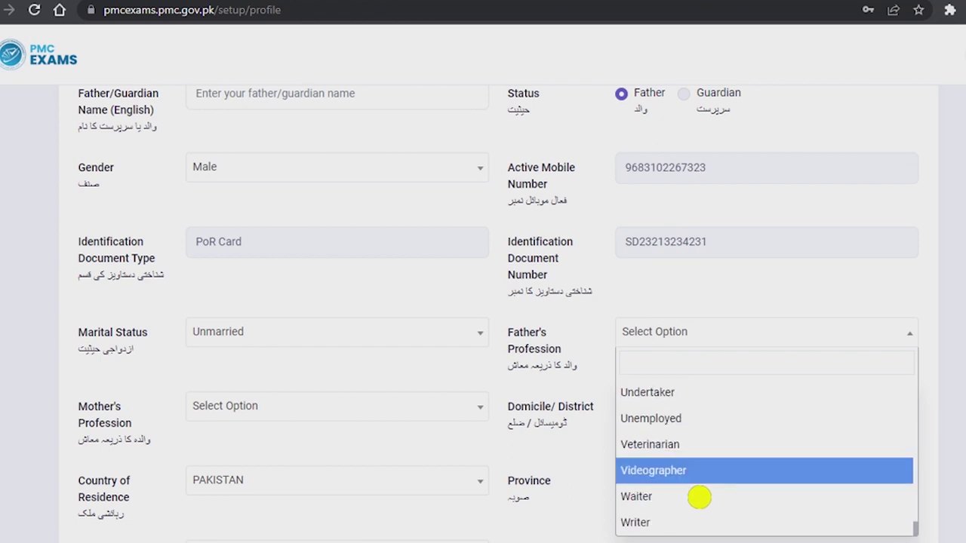
scroll(700, 500, up, 20)
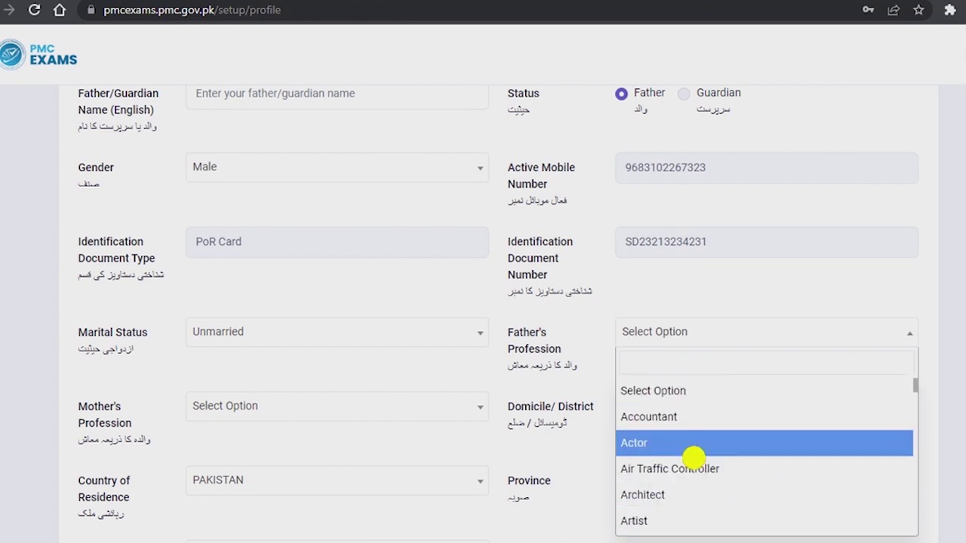
scroll(698, 468, down, 3)
click(706, 474)
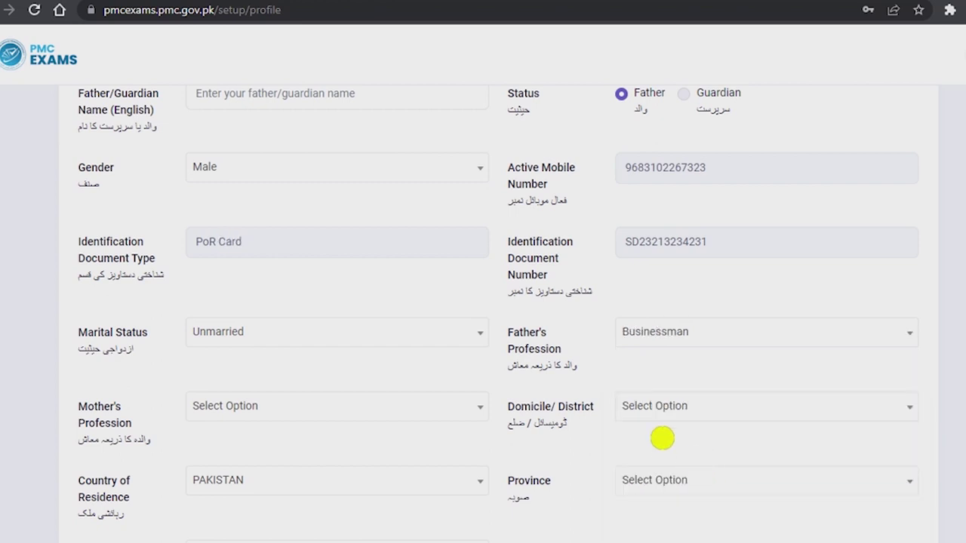
- Browse the profession options and set the mother's profession to Unemployed
click(308, 420)
scroll(313, 362, down, 20)
scroll(304, 378, up, 3)
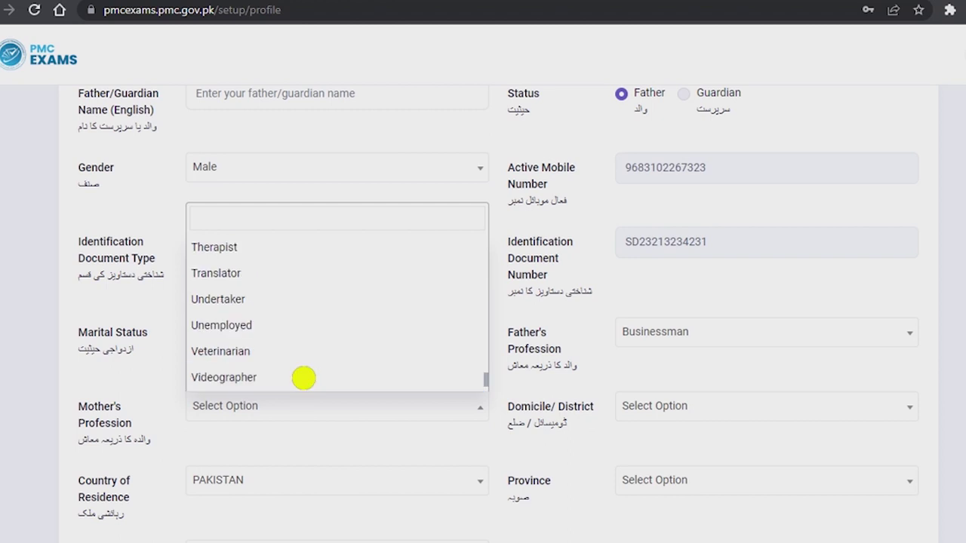
scroll(287, 363, down, 3)
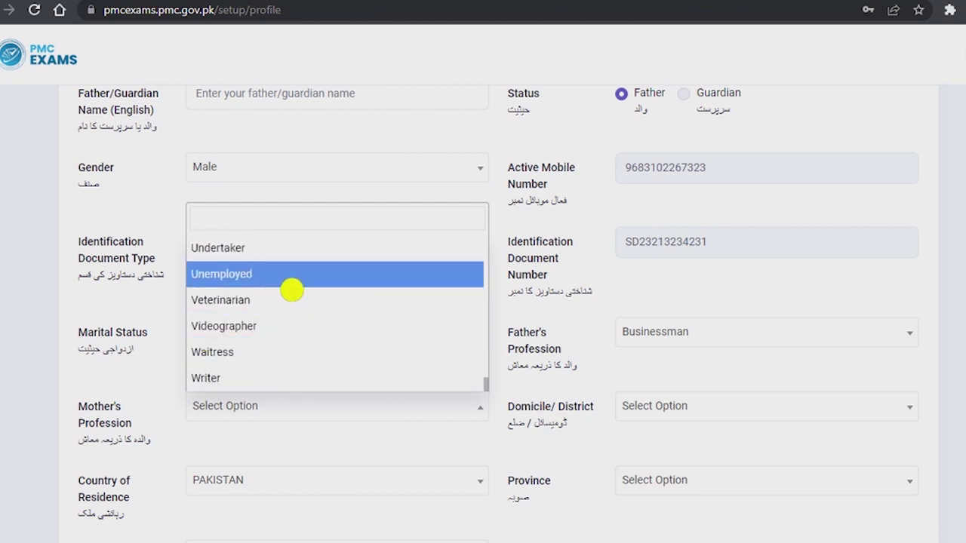
click(291, 289)
click(283, 419)
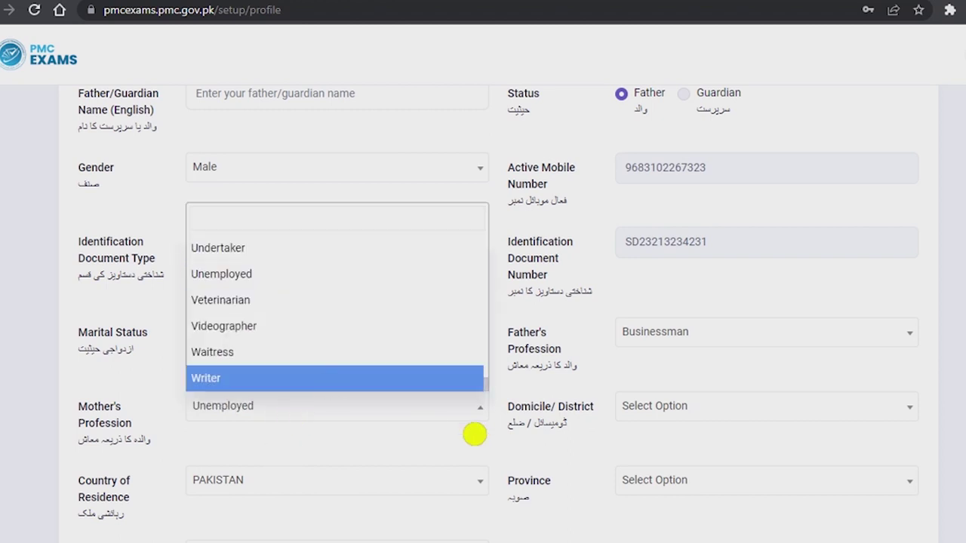
click(148, 429)
- Look through the available districts and set the domicile district to Abbottabad
click(682, 420)
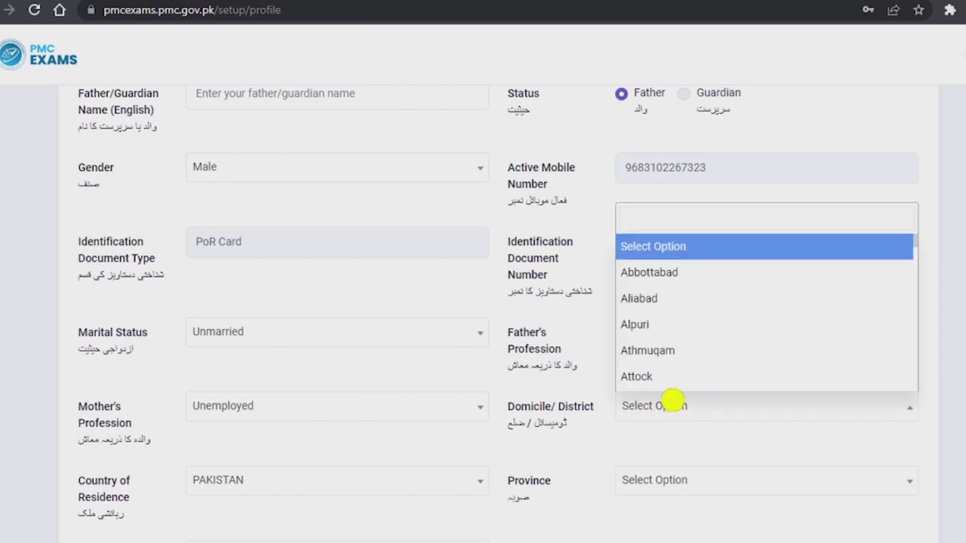
scroll(687, 354, down, 18)
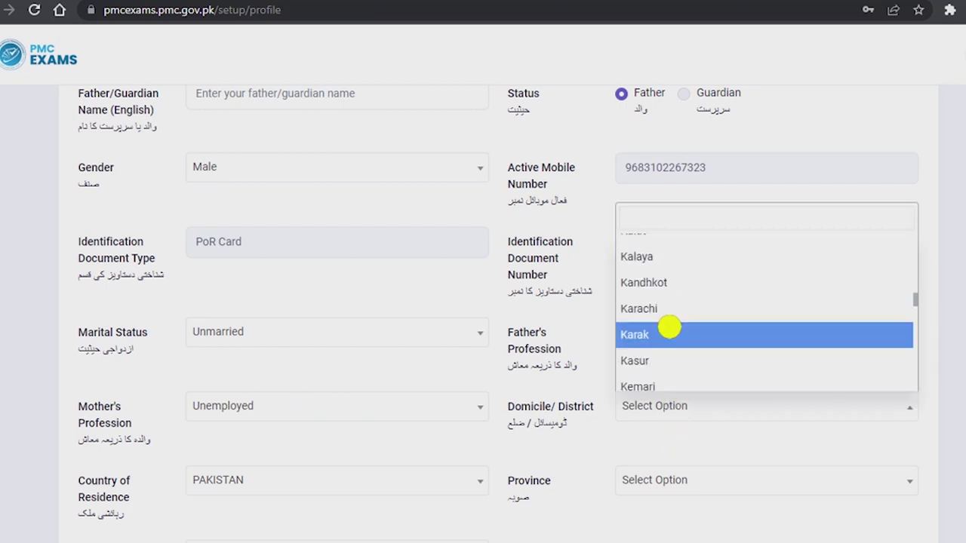
scroll(670, 327, down, 20)
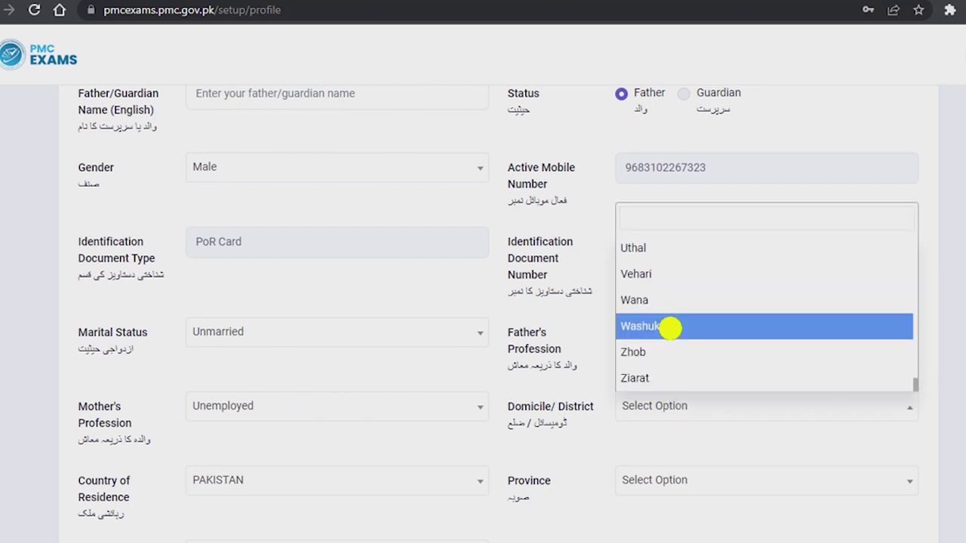
scroll(686, 330, up, 20)
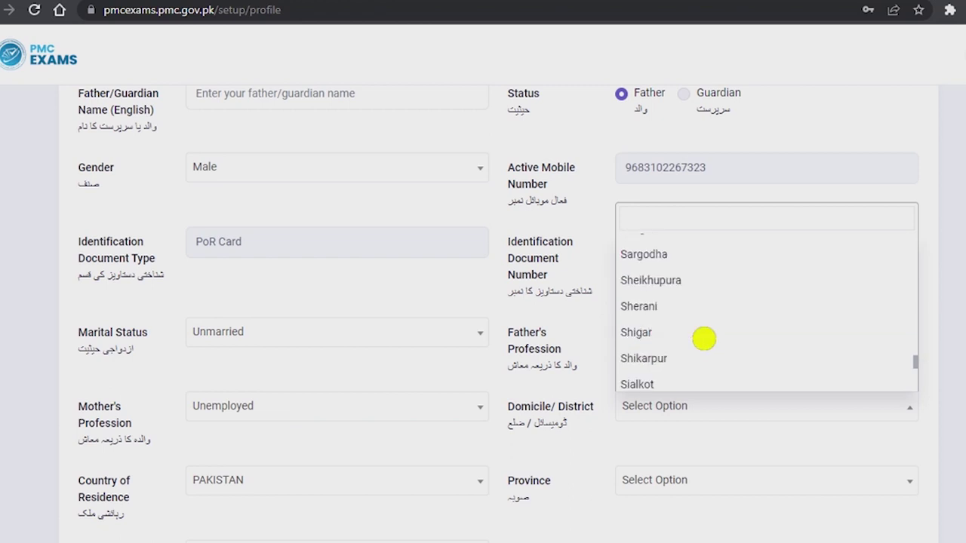
scroll(704, 340, up, 15)
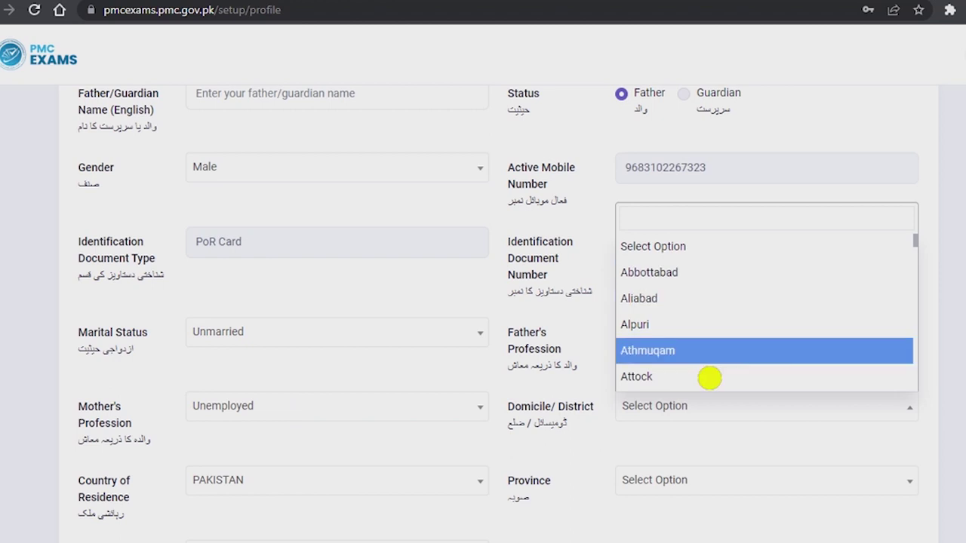
click(676, 274)
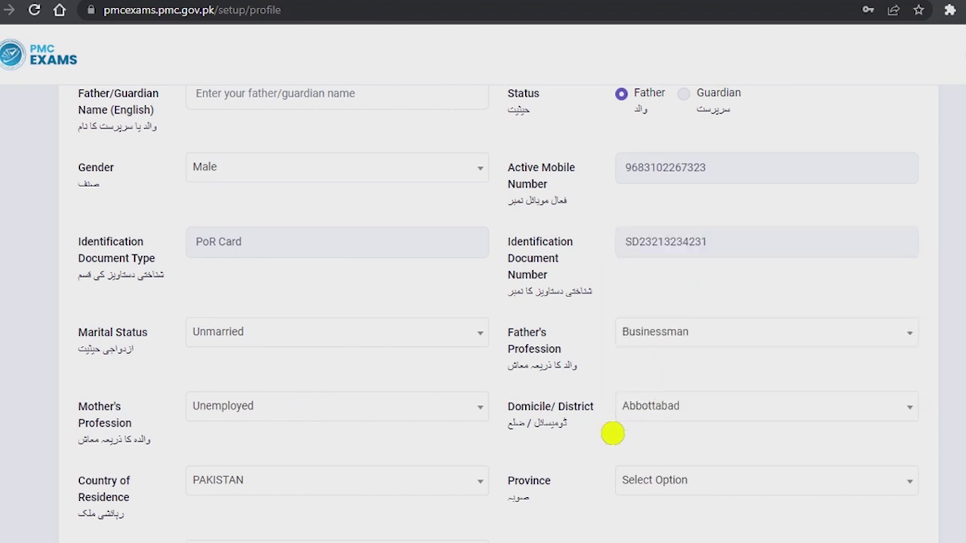
- Select PAKISTAN as the student's country of residence
scroll(613, 434, down, 2)
click(284, 336)
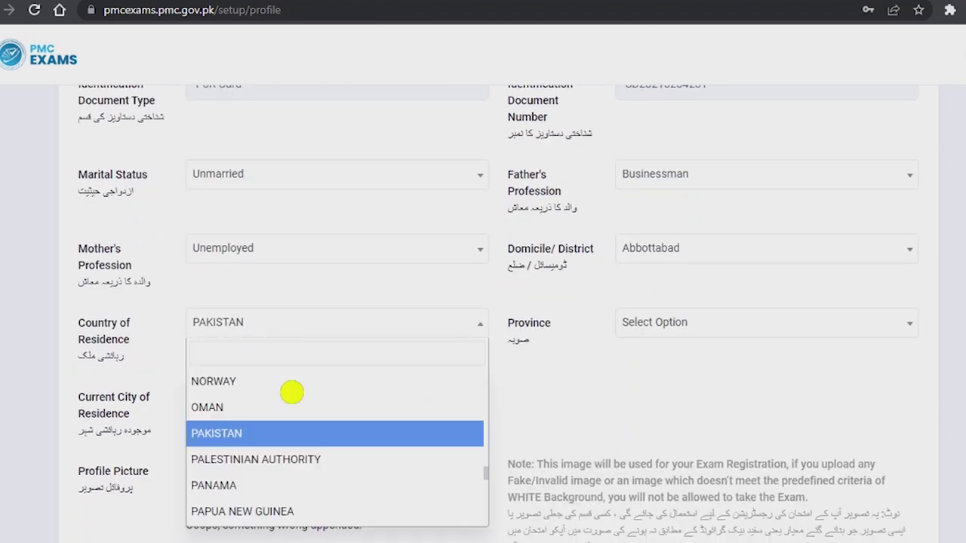
click(303, 438)
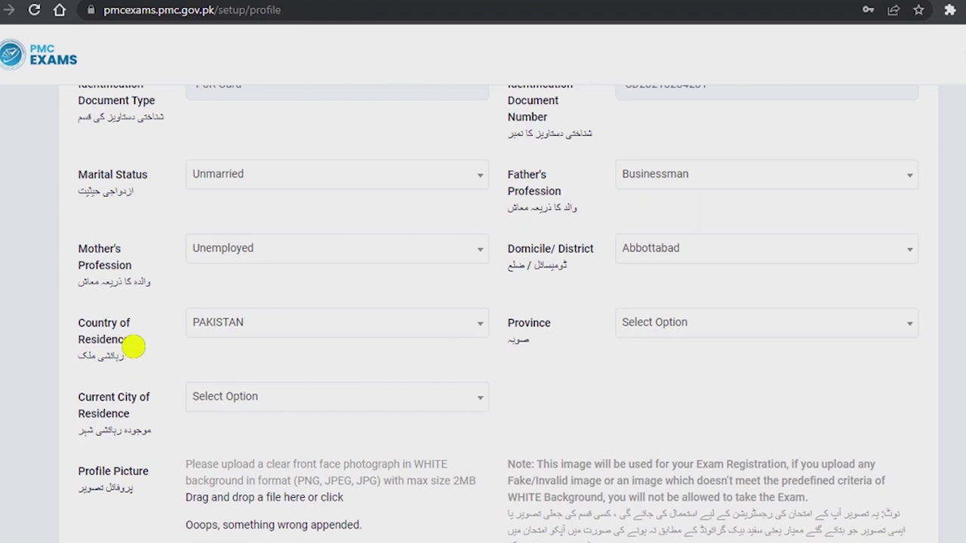
click(259, 336)
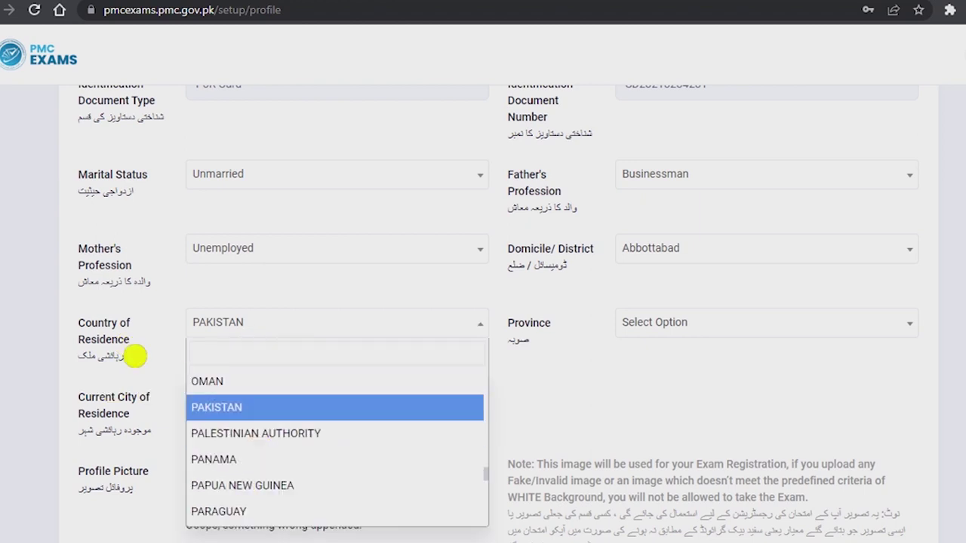
click(133, 354)
- Choose ICT as the province of residence, and change it to KPK
click(678, 335)
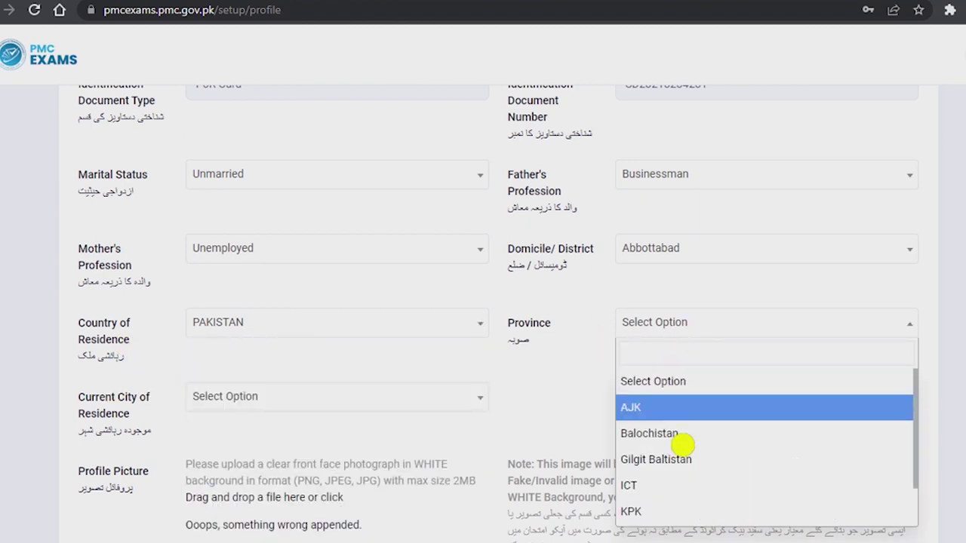
click(688, 487)
click(640, 319)
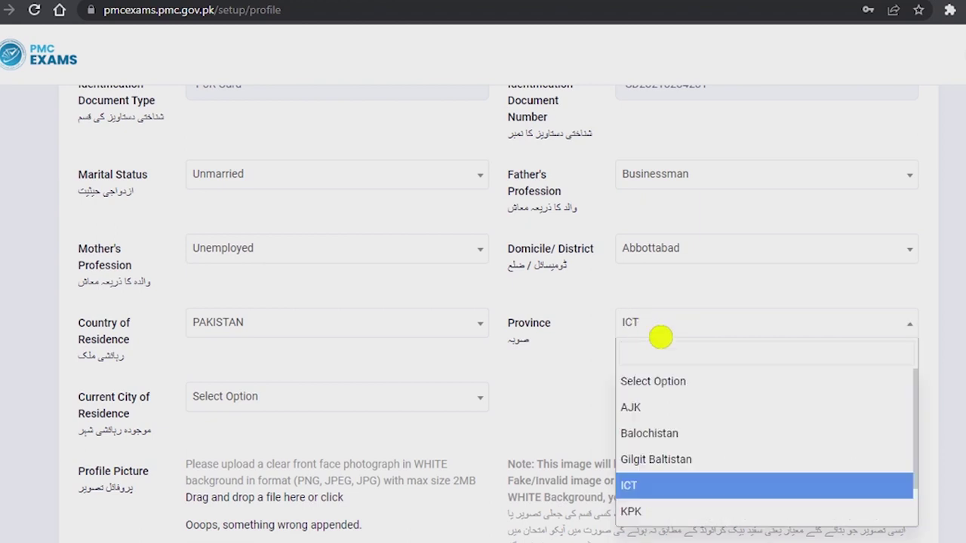
click(673, 511)
scroll(297, 394, down, 1)
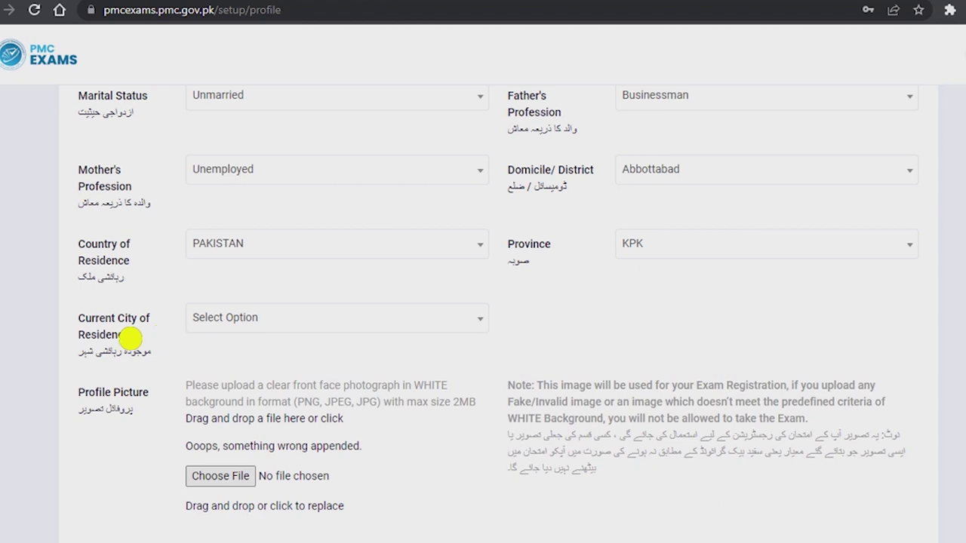
- Set the current city of residence to Abbottabad and look over the other listed cities
click(292, 331)
scroll(286, 457, down, 4)
scroll(290, 462, up, 2)
scroll(288, 462, up, 2)
click(267, 411)
click(261, 330)
scroll(312, 458, down, 7)
click(105, 370)
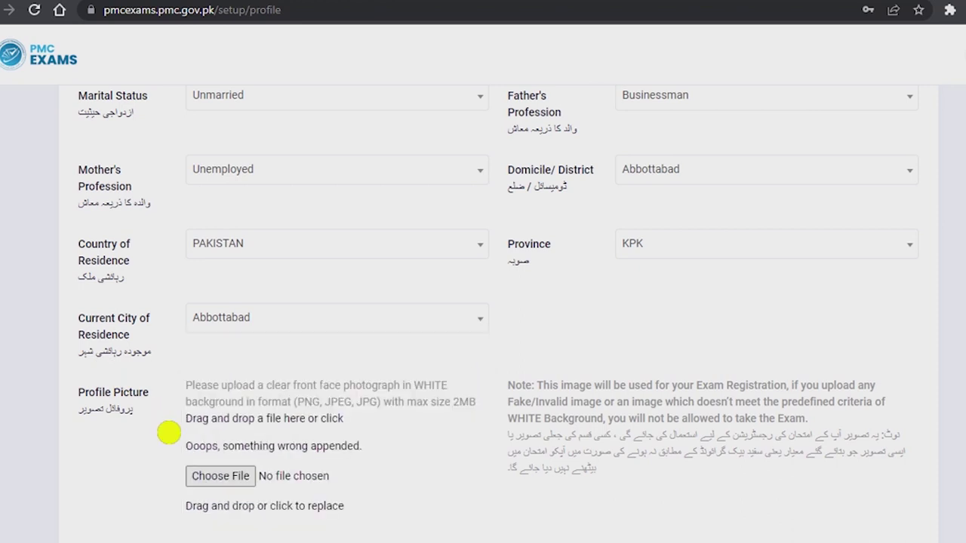
- Examine the profile picture upload requirements, including the background colour, accepted file formats and maximum size
scroll(136, 410, down, 5)
scroll(136, 410, up, 5)
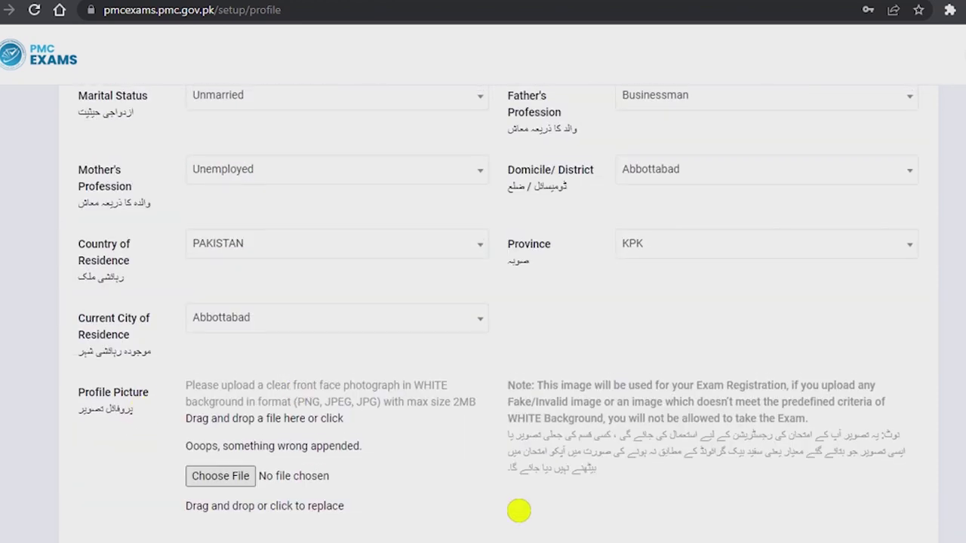
drag(80, 394, 266, 391)
click(263, 429)
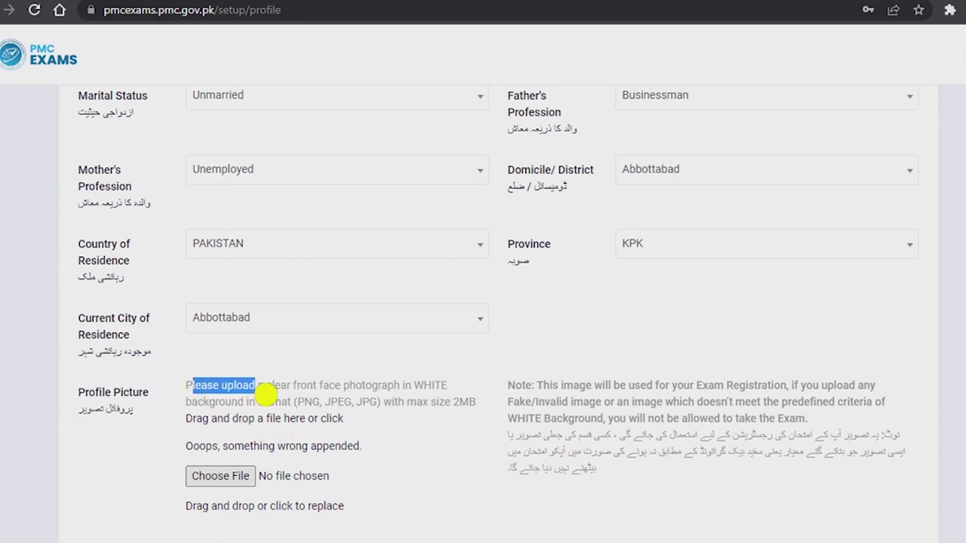
click(321, 420)
drag(383, 405, 324, 389)
click(448, 416)
click(269, 405)
drag(215, 405, 393, 415)
drag(472, 418, 394, 421)
drag(306, 420, 460, 419)
drag(268, 420, 397, 410)
drag(472, 410, 394, 412)
click(392, 414)
click(276, 401)
click(396, 415)
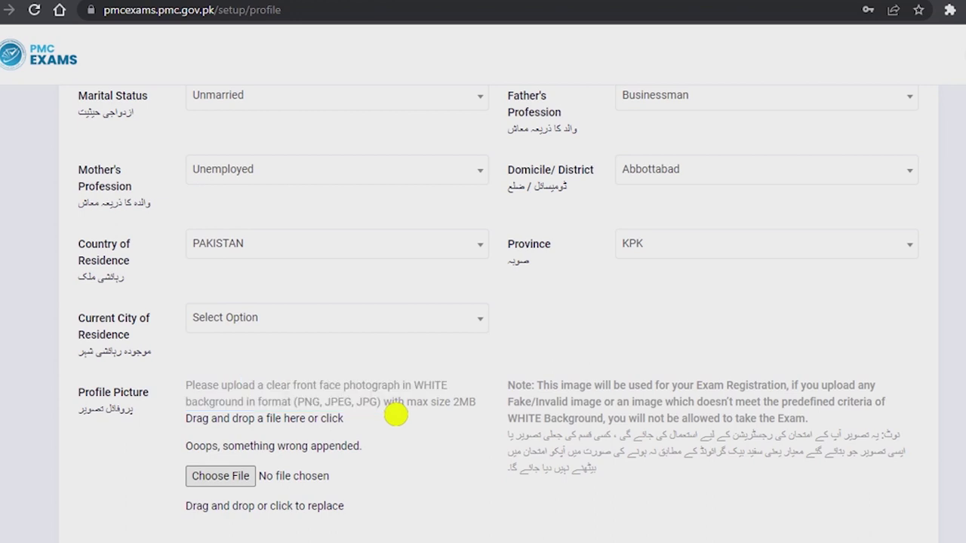
- Review the photo instructions on the clear front face view, WHITE background, PNG, JPEG or JPG format and 2MB limit
drag(377, 386, 335, 406)
click(440, 413)
click(285, 393)
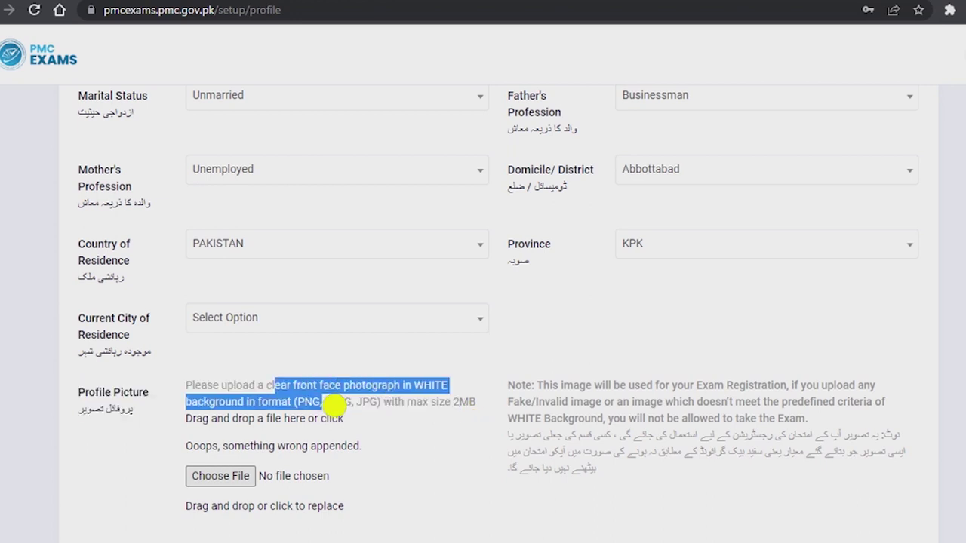
click(386, 408)
drag(442, 404, 479, 414)
click(268, 393)
click(478, 414)
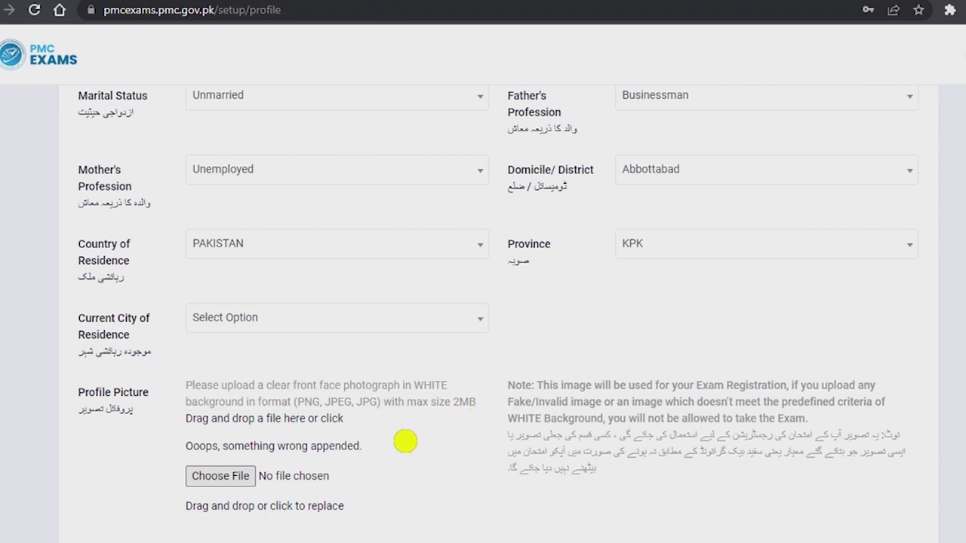
mouse_move(403, 400)
mouse_down()
mouse_move(455, 406)
mouse_move(401, 395)
mouse_up()
click(464, 410)
click(420, 401)
drag(330, 386, 431, 416)
click(431, 416)
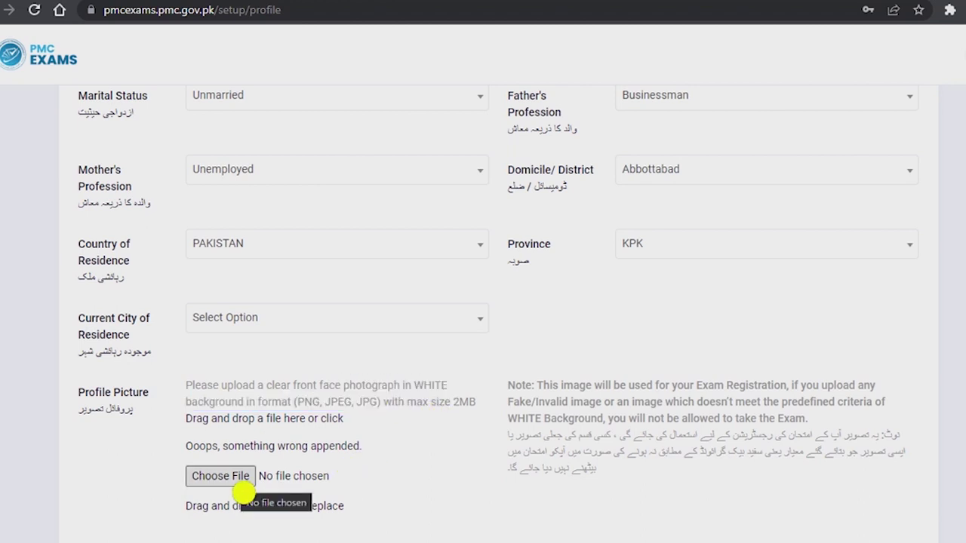
- Read the note beside the profile picture upload on fake or invalid images and the WHITE background criterion, and recheck the photo instructions
scroll(354, 491, down, 1)
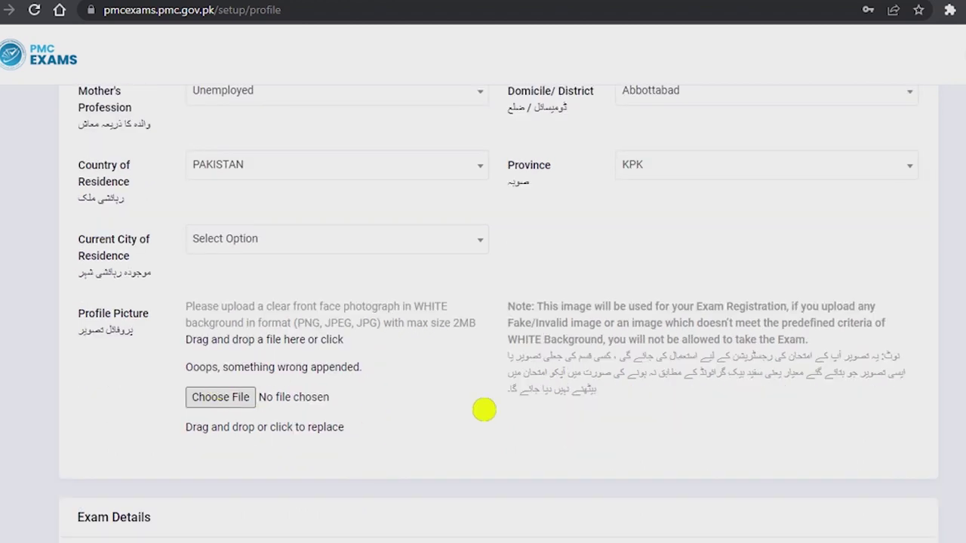
drag(563, 308, 798, 334)
click(753, 342)
click(592, 348)
drag(535, 323, 733, 335)
click(699, 345)
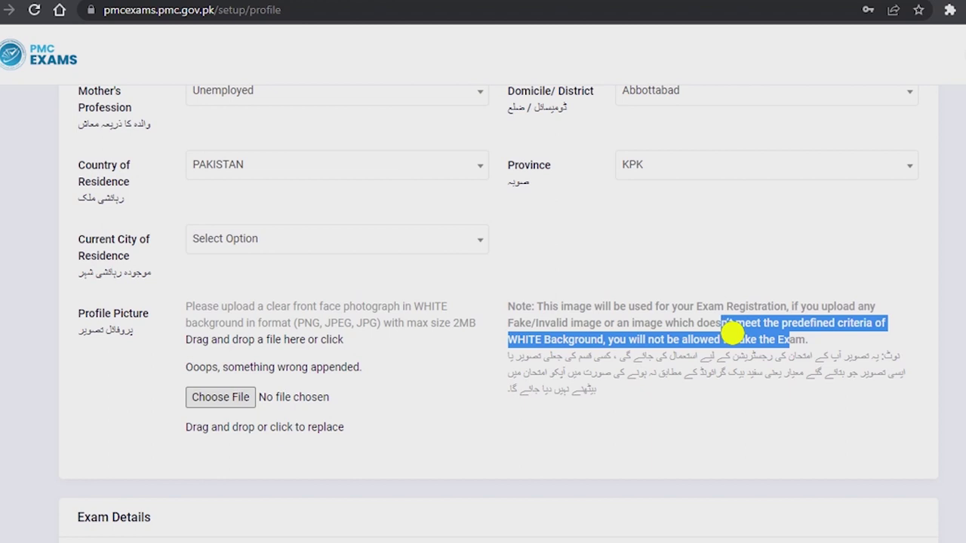
click(709, 333)
drag(605, 325, 611, 345)
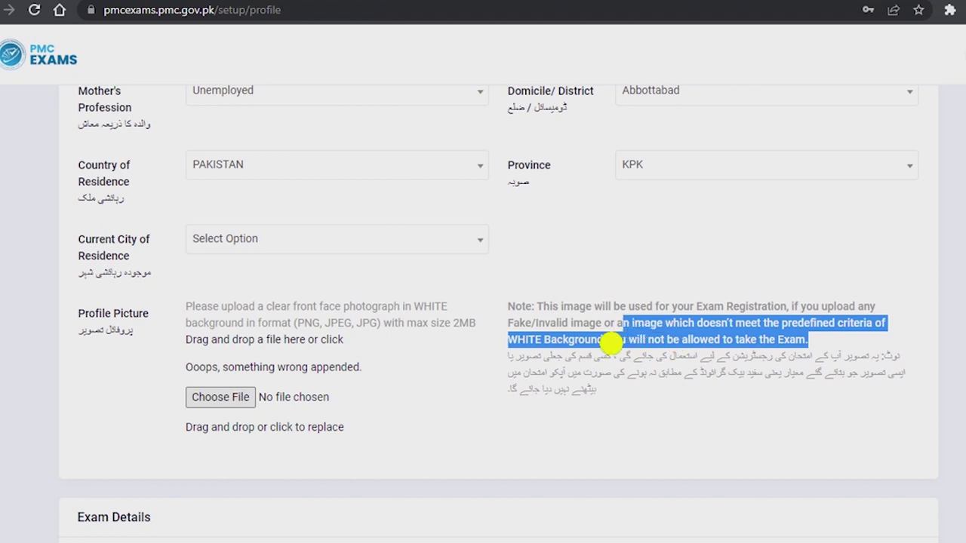
click(575, 344)
drag(515, 347, 647, 330)
click(795, 354)
click(647, 330)
scroll(475, 440, down, 2)
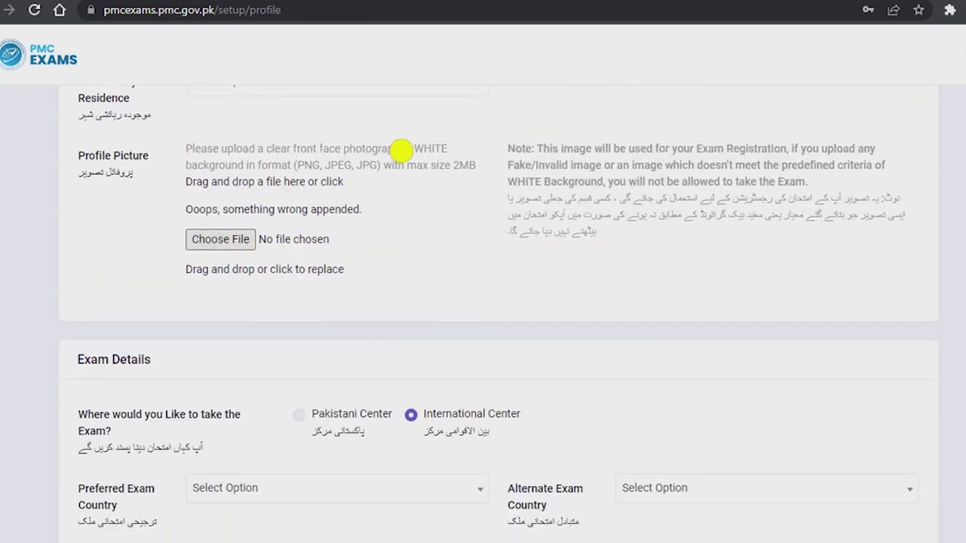
drag(434, 162, 448, 177)
click(449, 176)
- In Exam Details, compare the Pakistani Center and International Center options and choose Pakistani Center as the exam location
scroll(404, 327, down, 3)
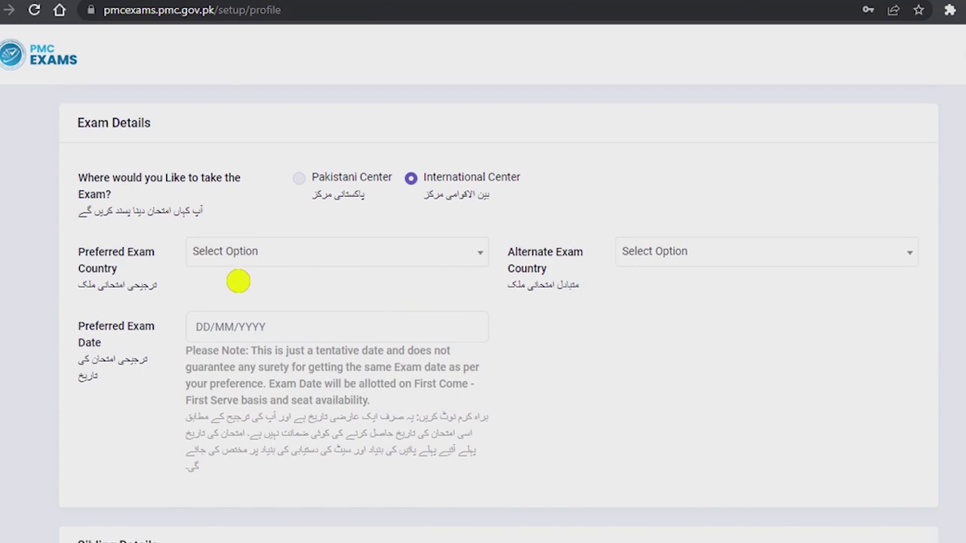
click(339, 188)
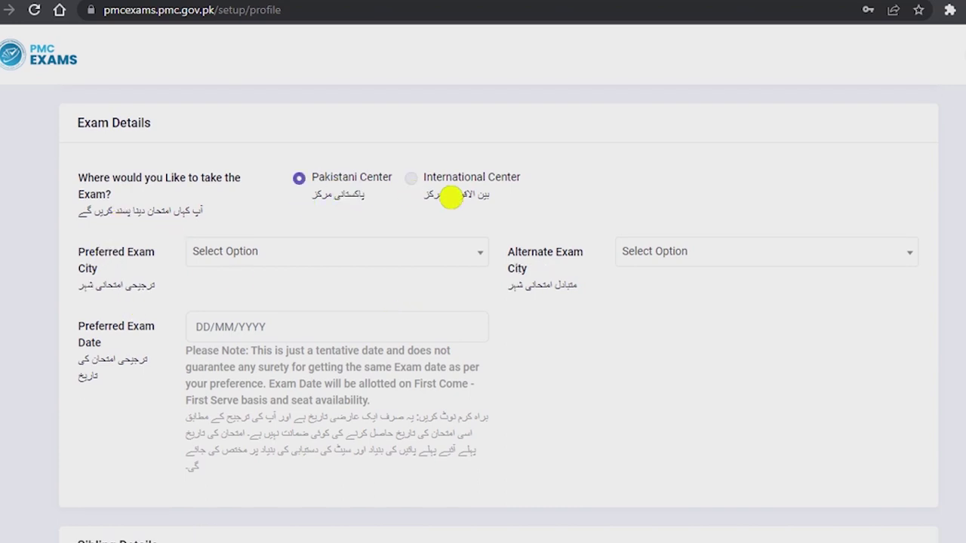
click(451, 198)
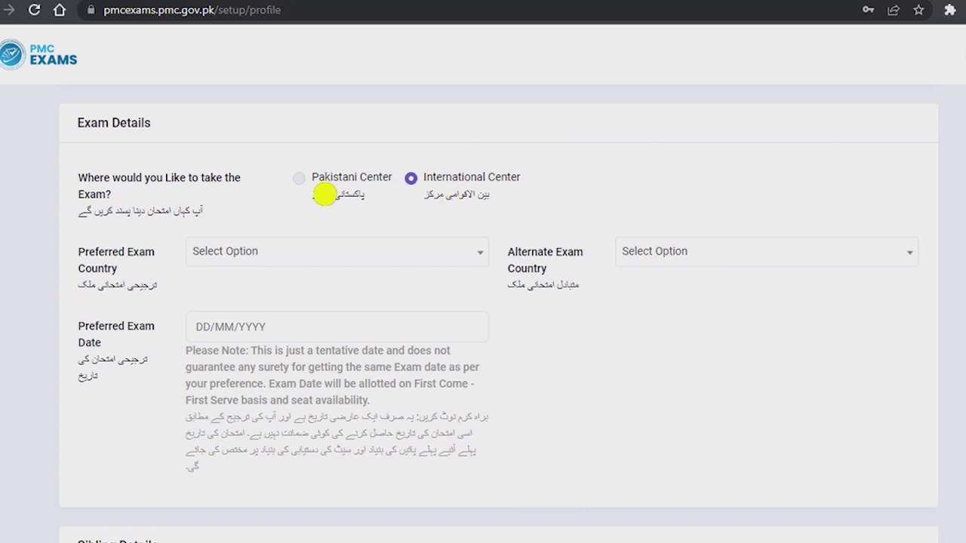
click(324, 195)
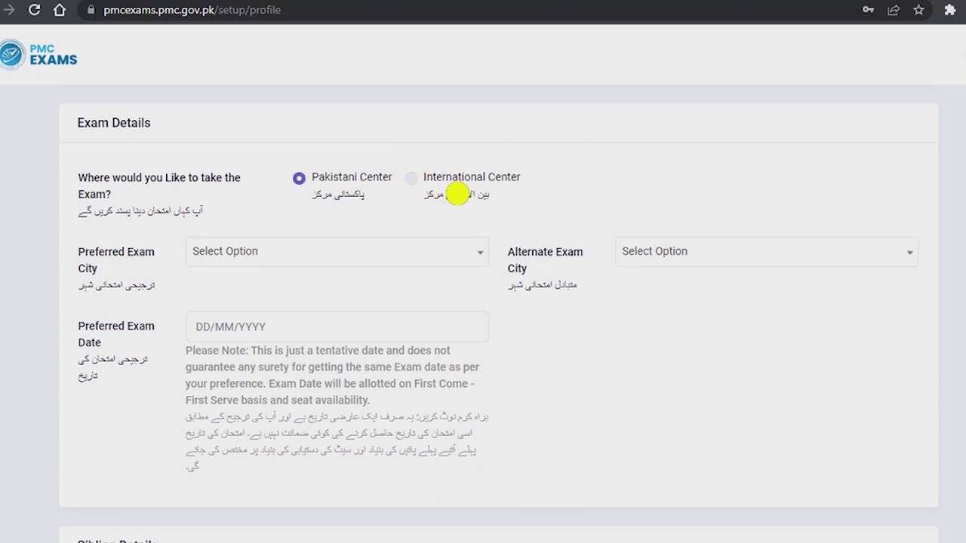
click(487, 190)
click(322, 185)
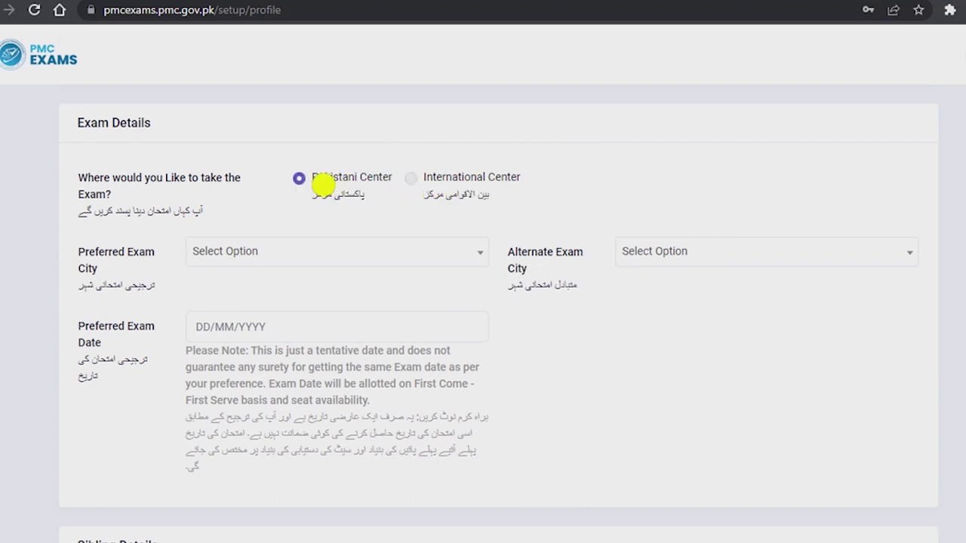
- Look through the options offered for the preferred exam city
click(320, 253)
scroll(325, 355, down, 5)
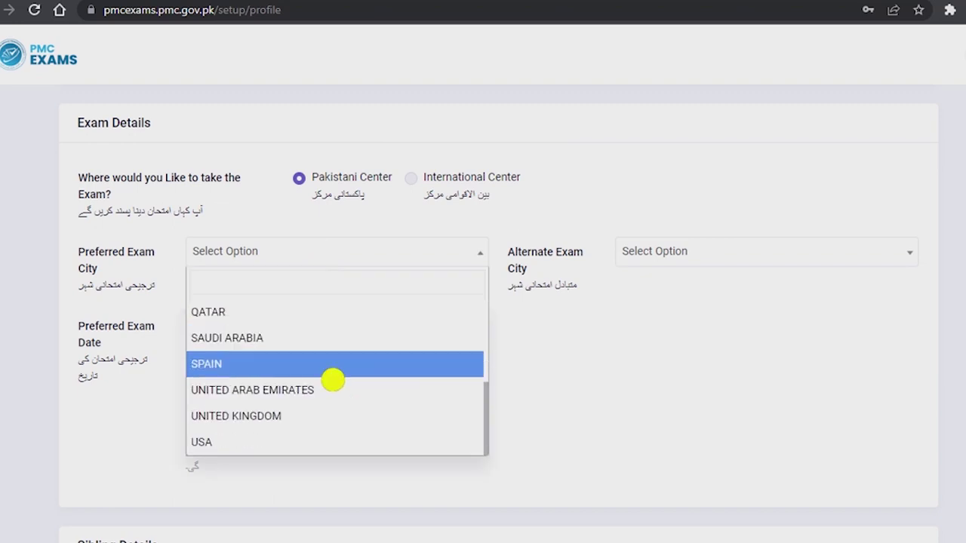
click(341, 198)
click(335, 253)
scroll(340, 386, down, 5)
scroll(353, 411, up, 5)
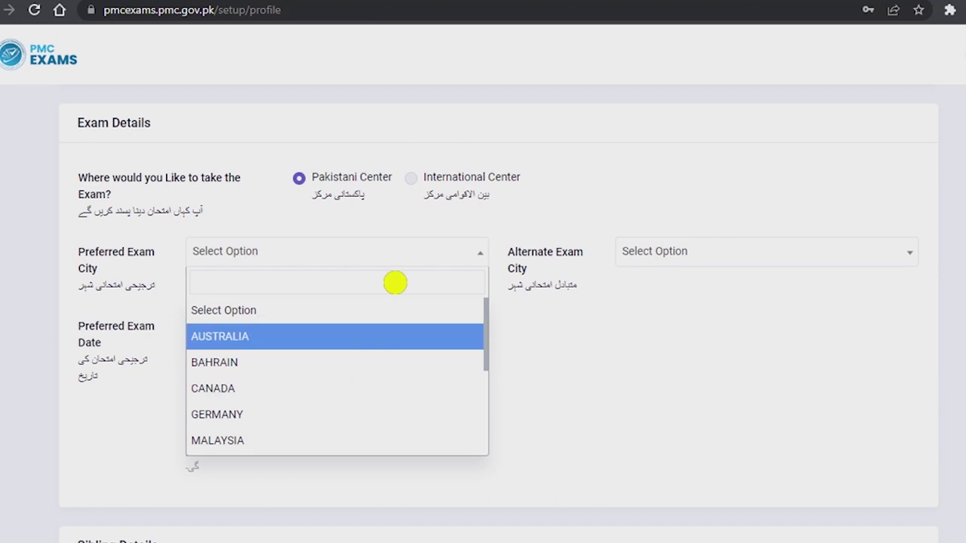
- Switch the exam location to International Center and look through the countries offered for the preferred exam country
click(457, 194)
click(307, 257)
scroll(311, 416, down, 5)
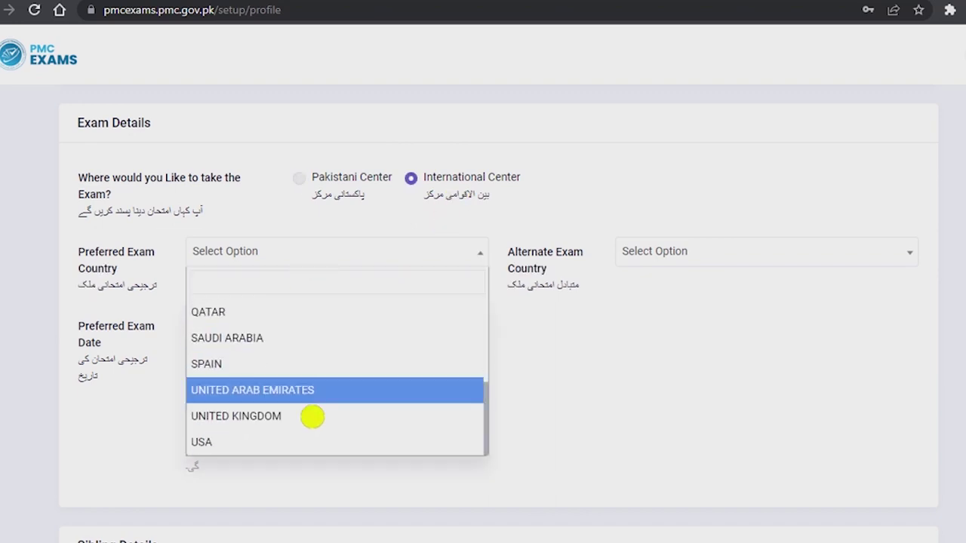
scroll(311, 415, up, 5)
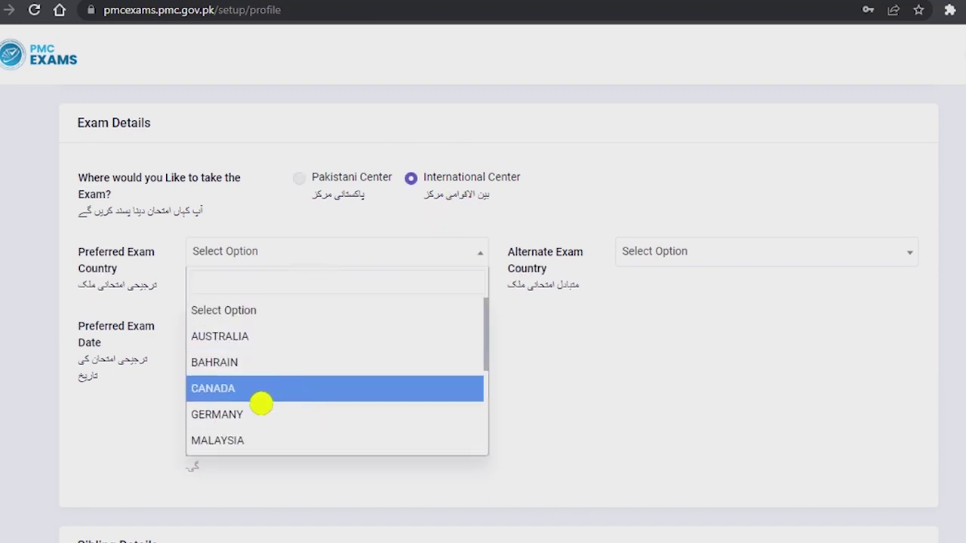
scroll(275, 441, down, 3)
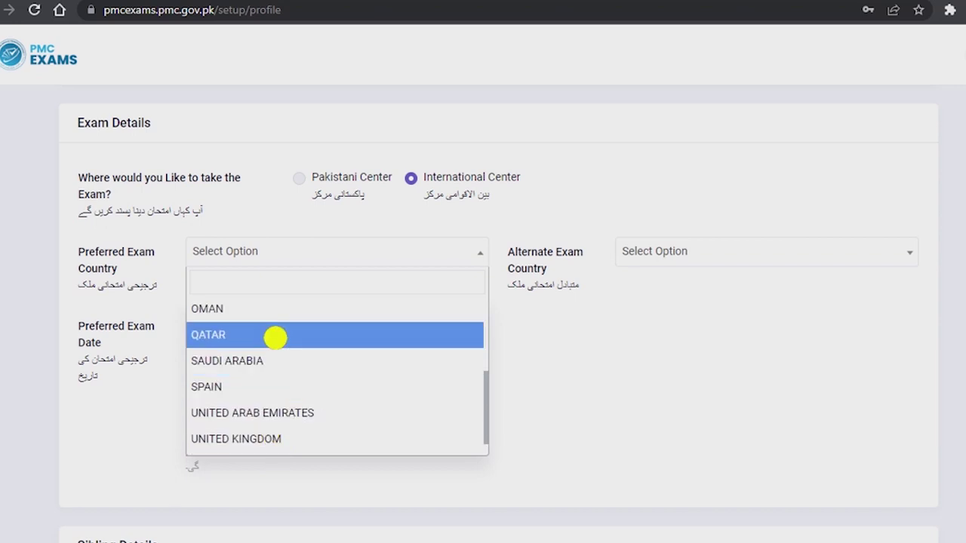
scroll(249, 409, down, 1)
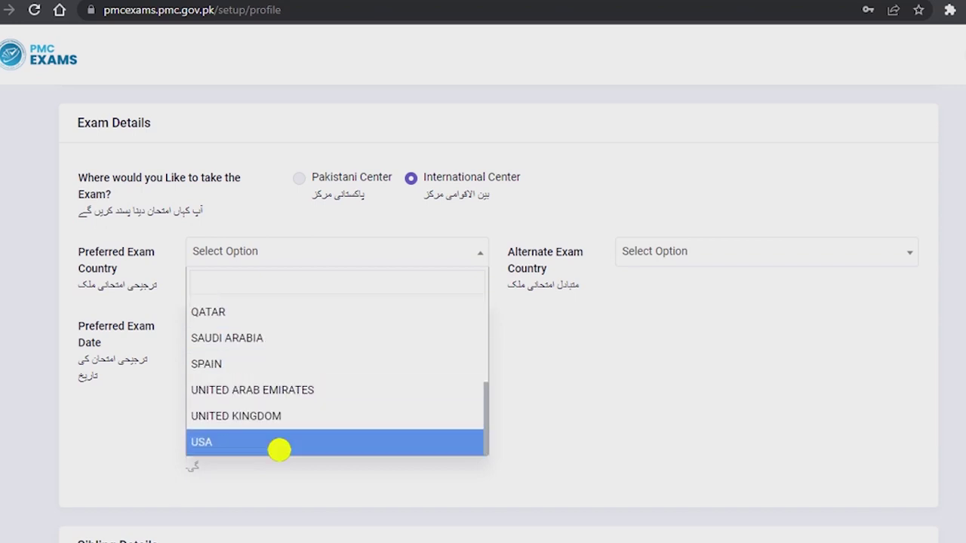
- Set the exam location to Pakistani Center and check the options offered for the preferred exam city
click(318, 192)
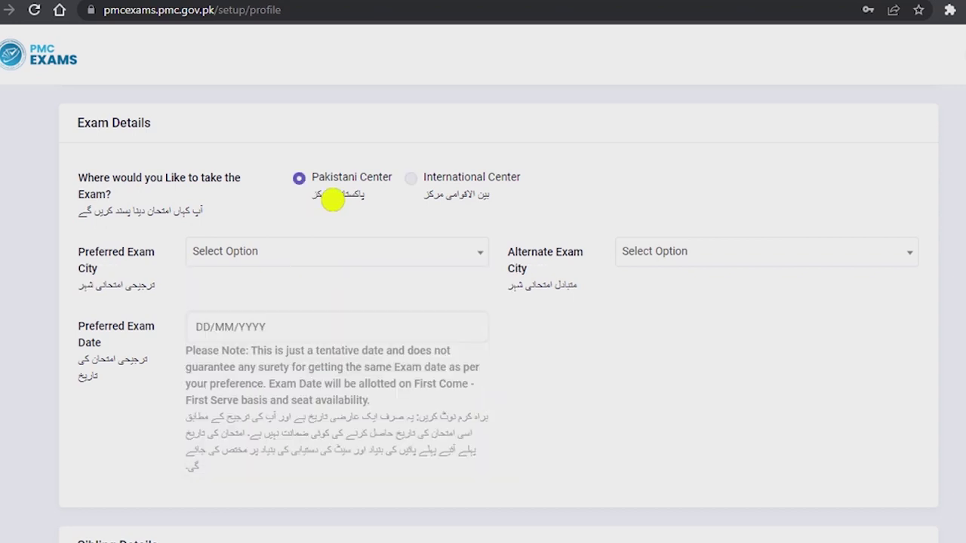
click(300, 255)
scroll(321, 411, down, 5)
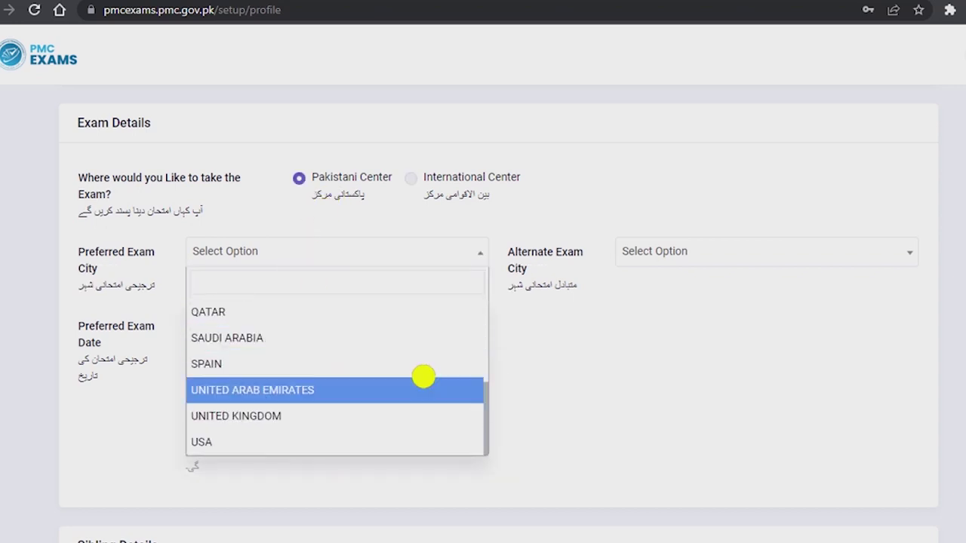
click(519, 350)
click(673, 264)
click(426, 375)
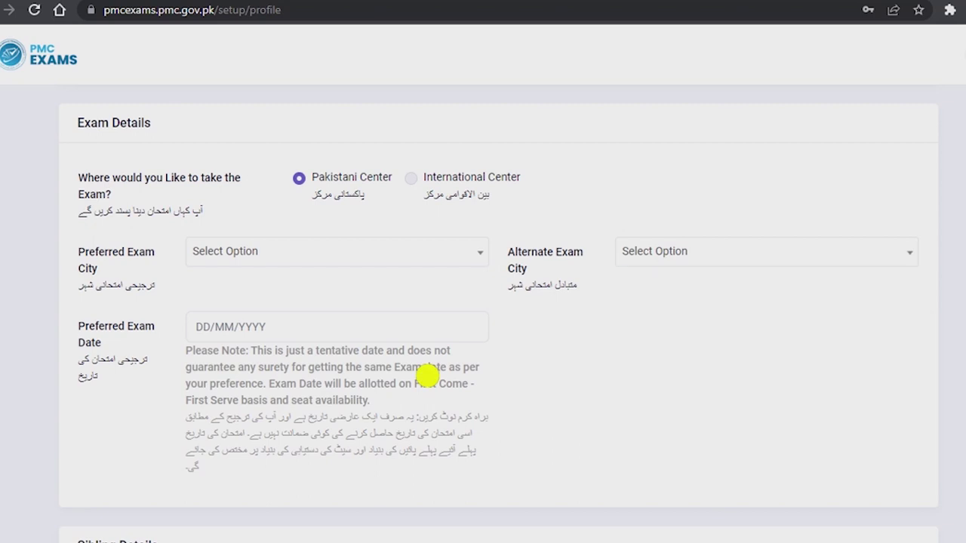
- Examine the Pakistani cities available as the preferred exam city, from Bahawalpur through Muzaffarabad
click(277, 265)
click(259, 264)
click(259, 264)
click(254, 308)
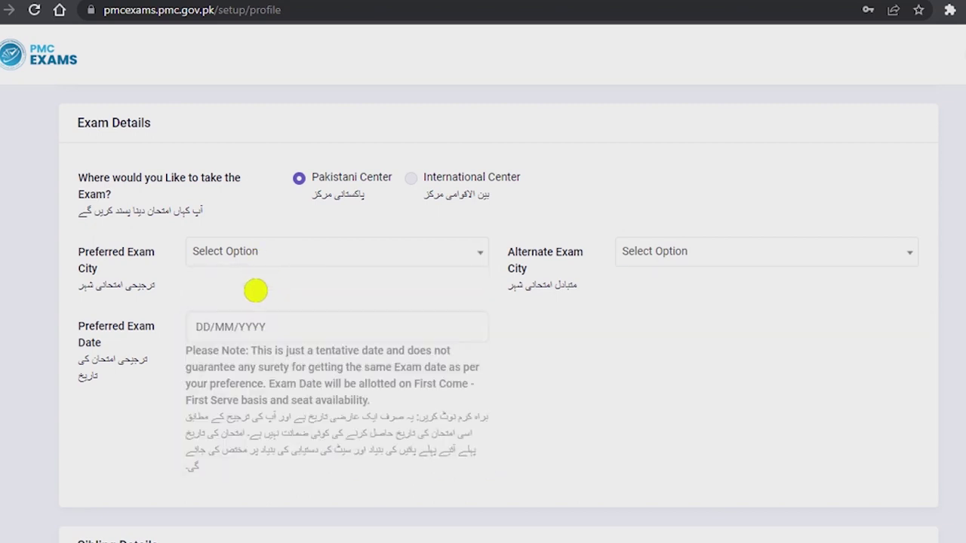
click(264, 257)
click(327, 261)
click(261, 262)
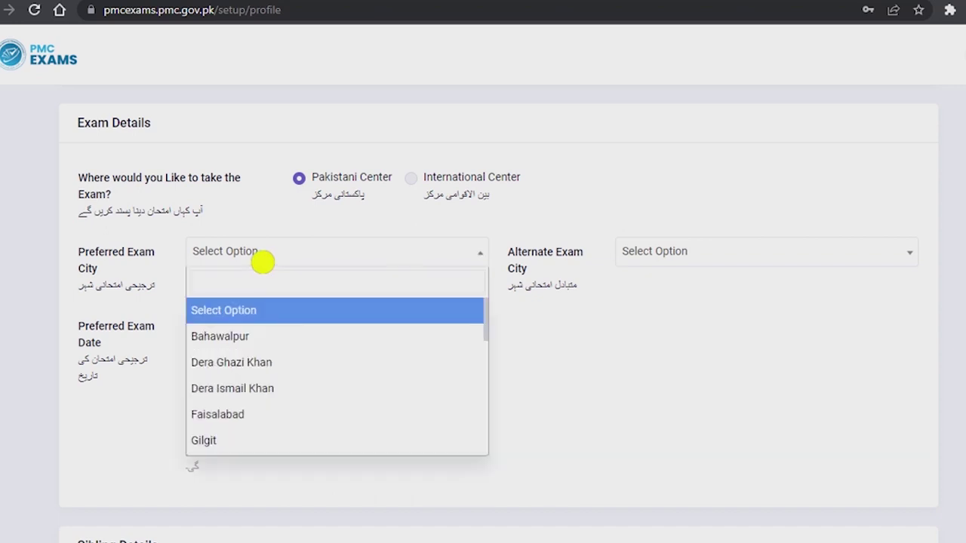
scroll(259, 362, down, 1)
scroll(248, 341, up, 1)
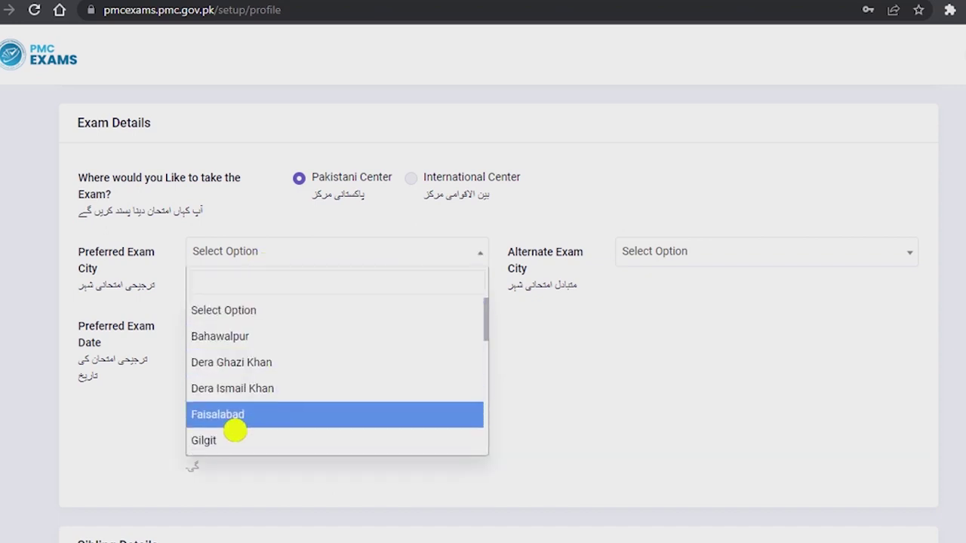
scroll(252, 410, down, 5)
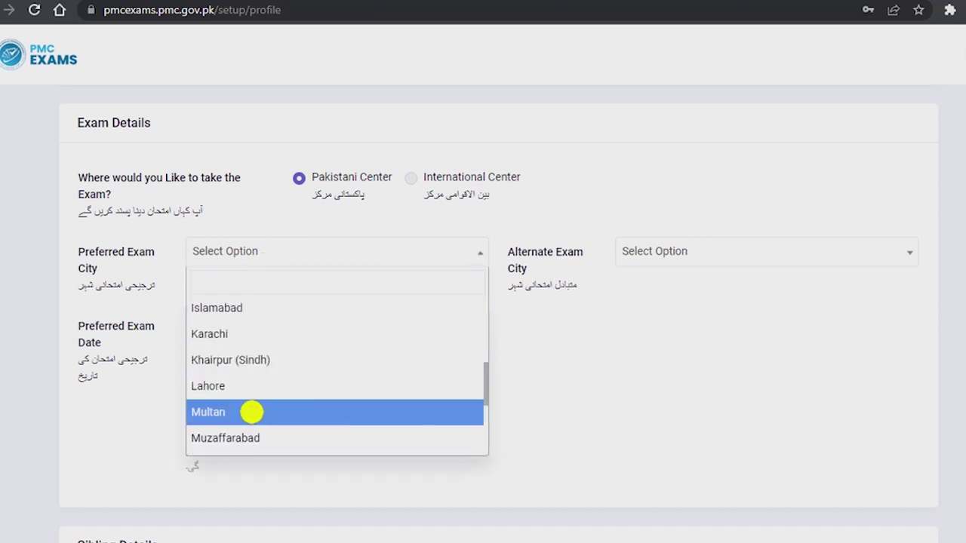
scroll(278, 438, up, 3)
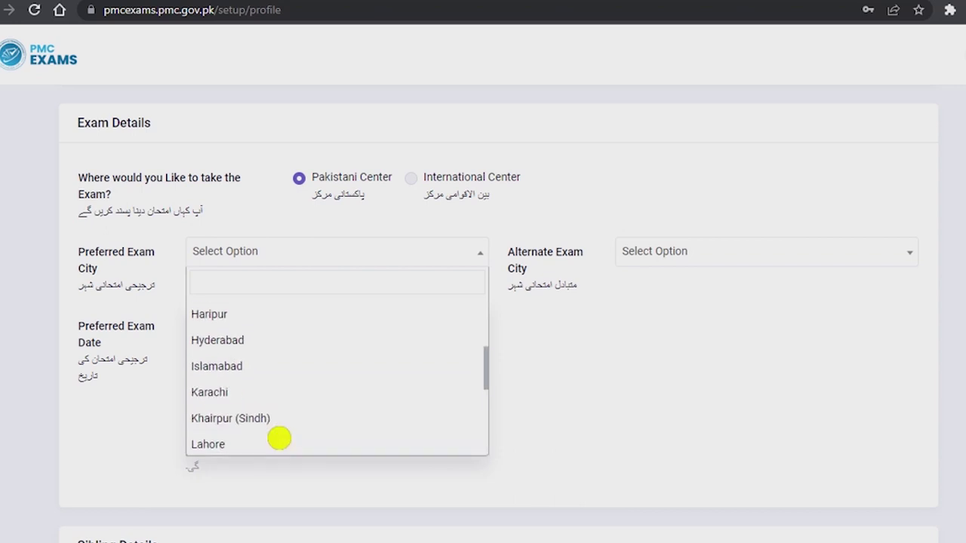
scroll(256, 415, down, 2)
scroll(255, 414, up, 2)
scroll(255, 414, up, 1)
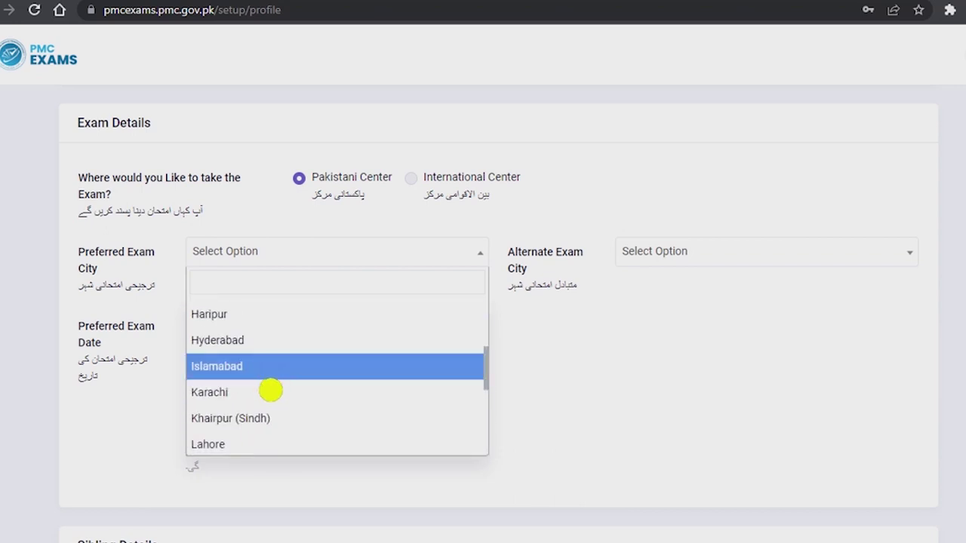
scroll(272, 402, up, 2)
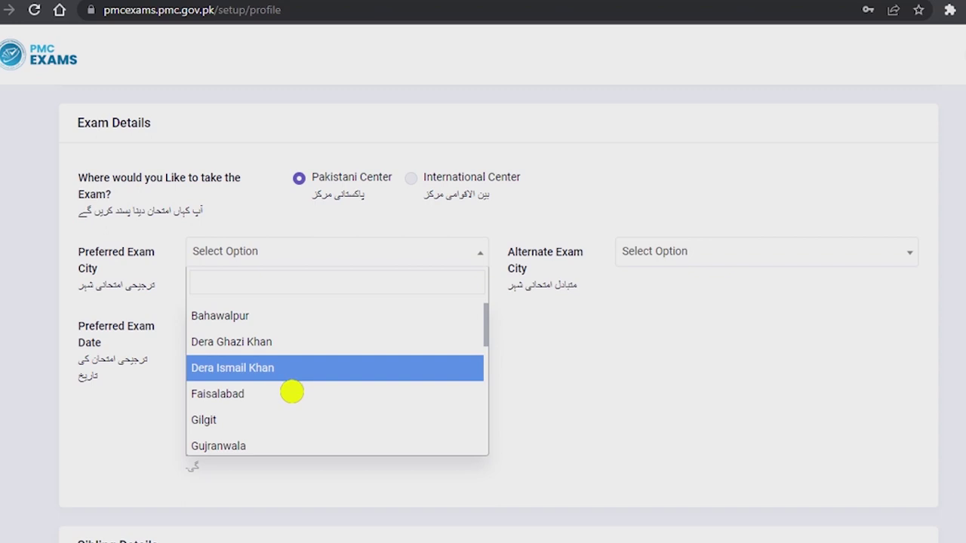
key(Escape)
- Set the preferred exam city to Bahawalpur and the alternate exam city to Dera Ghazi Khan
click(331, 265)
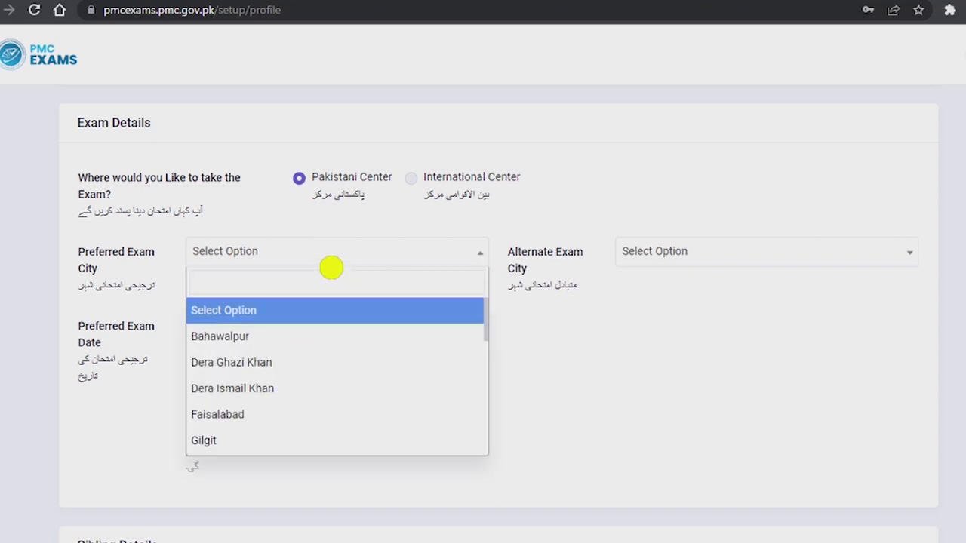
click(300, 339)
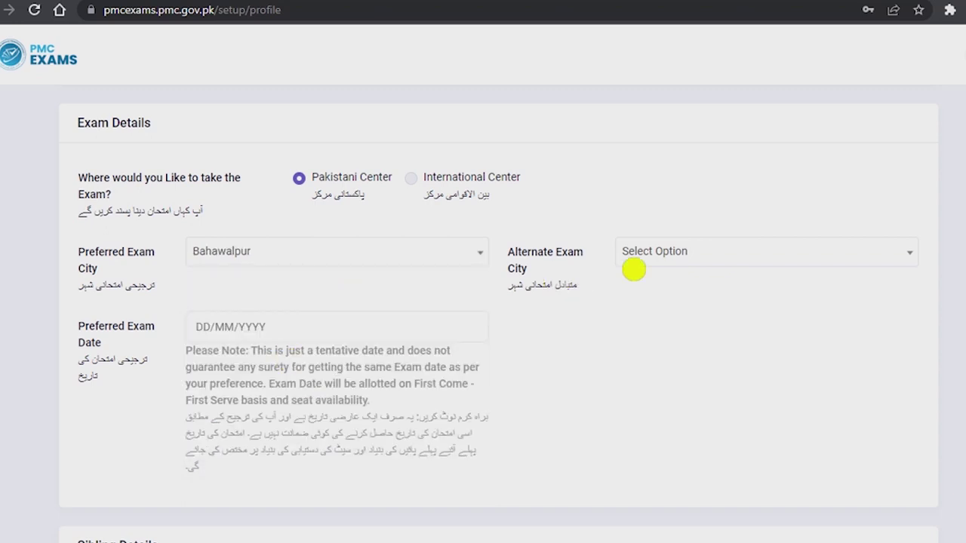
click(634, 269)
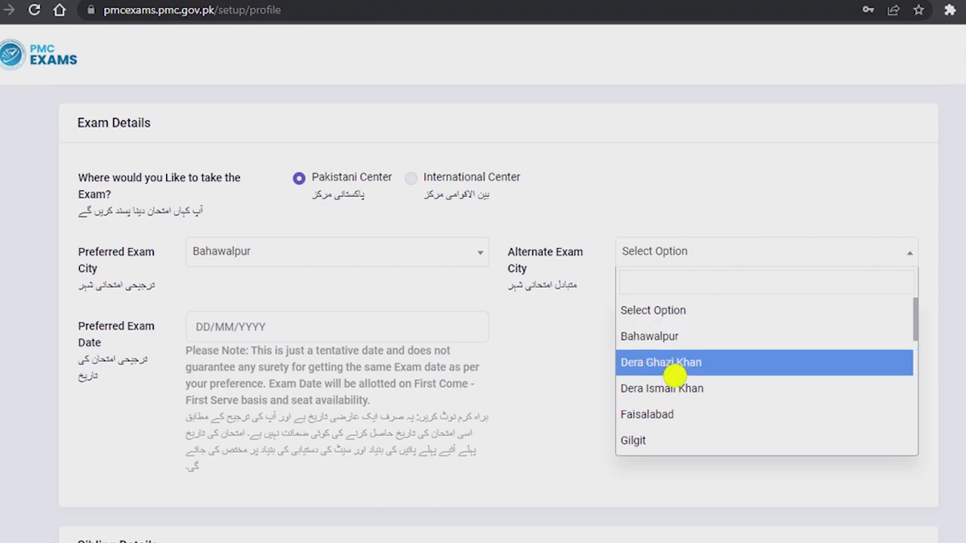
click(672, 364)
click(674, 259)
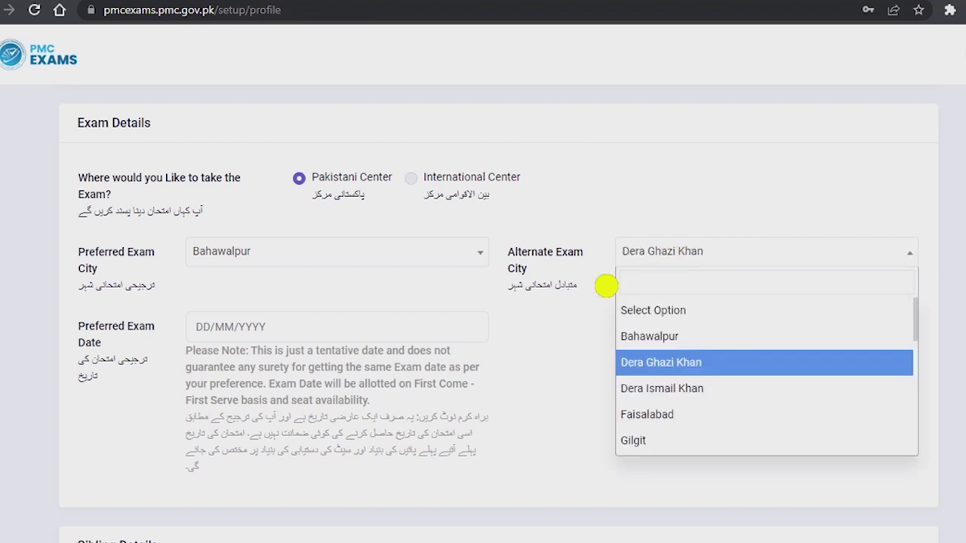
click(592, 329)
click(672, 275)
click(554, 319)
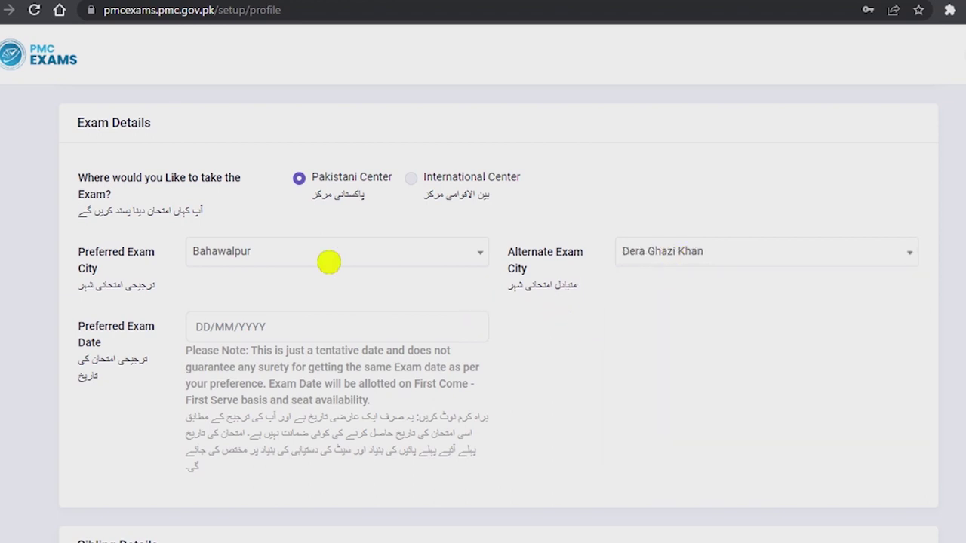
- Set the preferred exam date to 26/09/2022
click(309, 336)
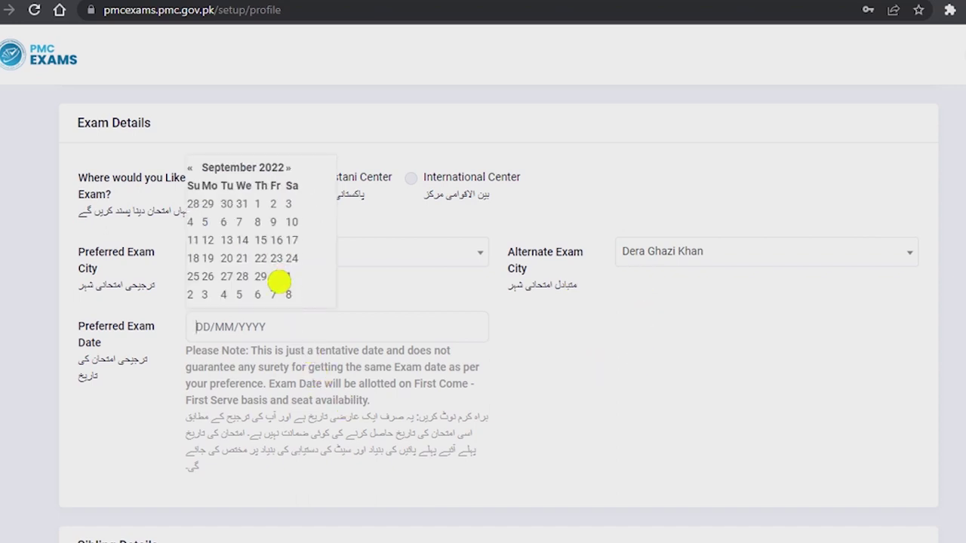
click(207, 277)
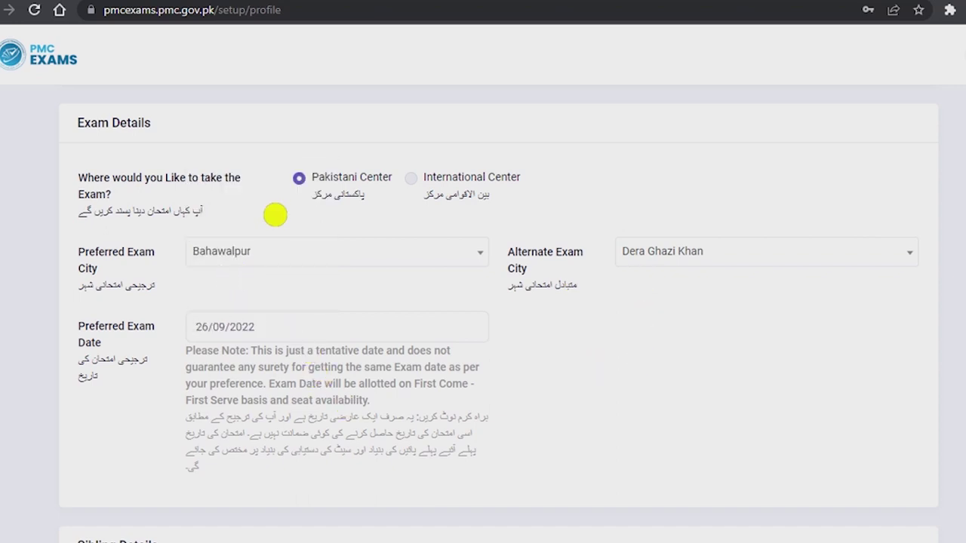
- Set the preferred exam date to 30/09/2022 in the Exam Details section
click(268, 332)
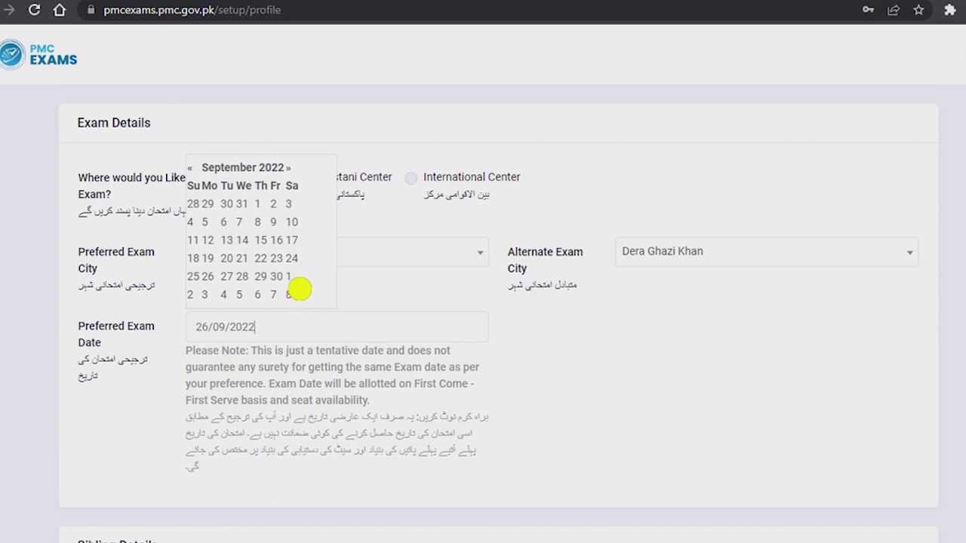
click(278, 277)
click(252, 328)
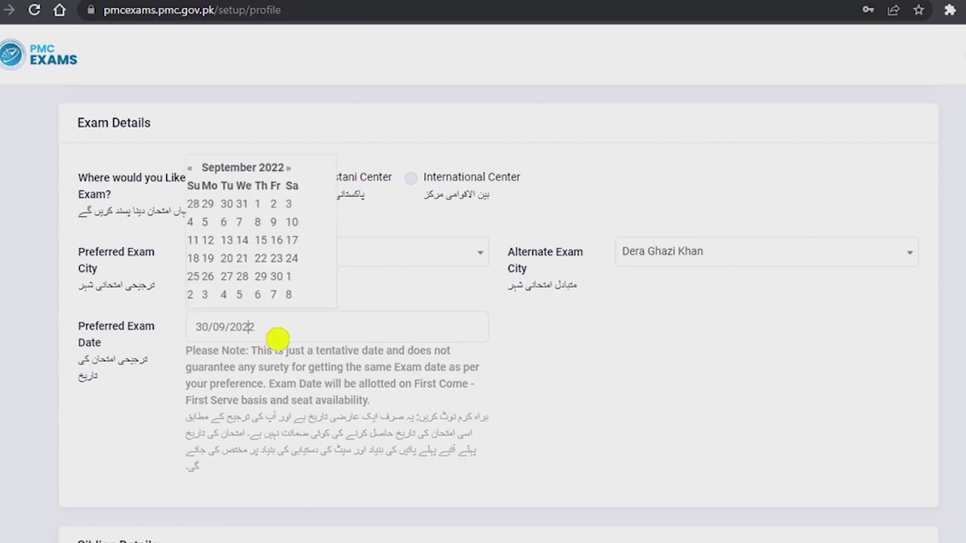
- Set the preferred exam date to 14/09/2022 and read the note about the tentative exam date
click(243, 241)
click(269, 327)
drag(187, 350, 266, 352)
click(259, 366)
click(365, 411)
click(305, 383)
click(250, 329)
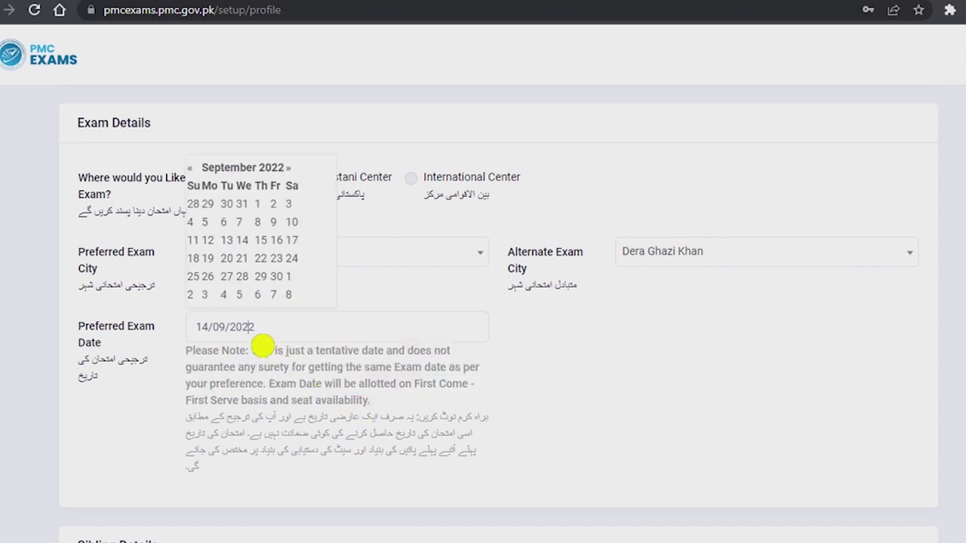
- Examine the countries offered in the preferred exam city list for an international exam center
click(430, 199)
click(429, 197)
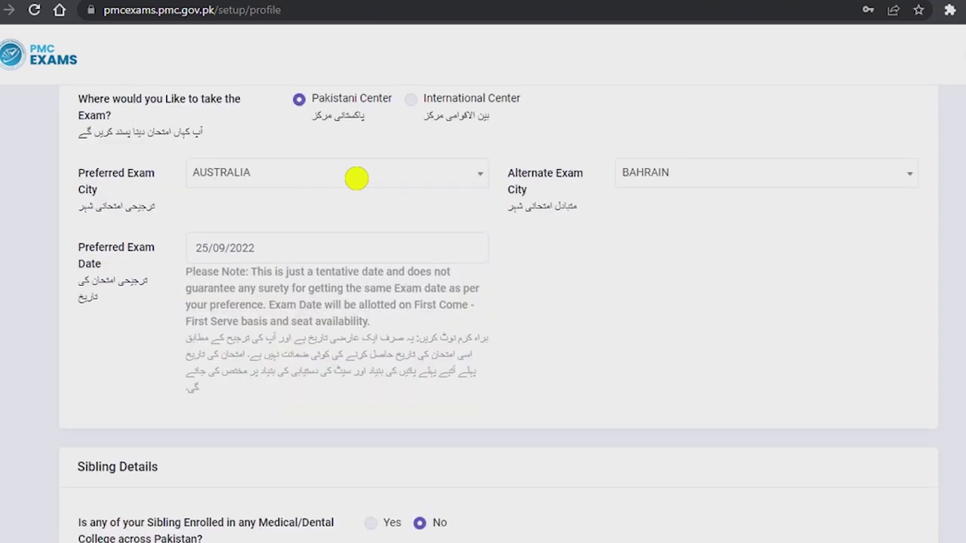
click(351, 177)
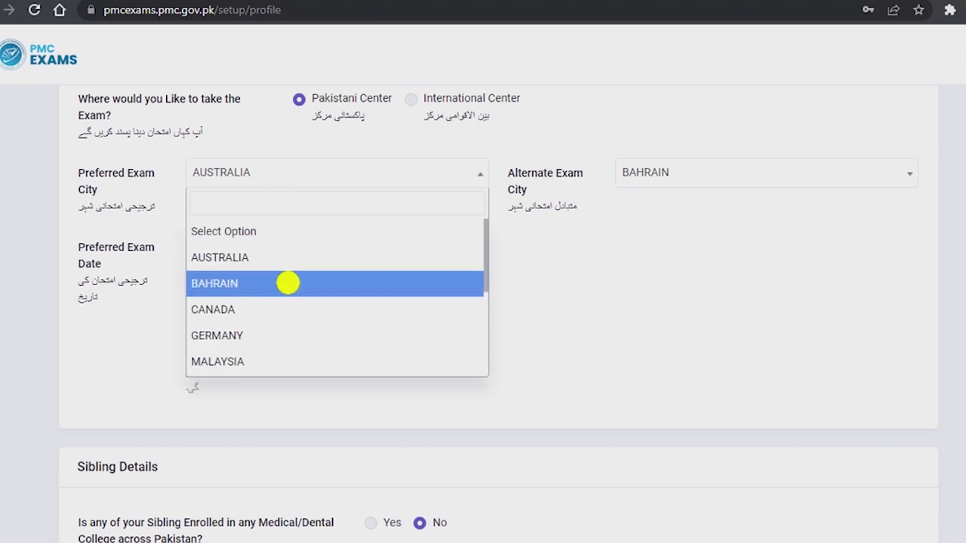
click(277, 184)
click(351, 195)
click(424, 191)
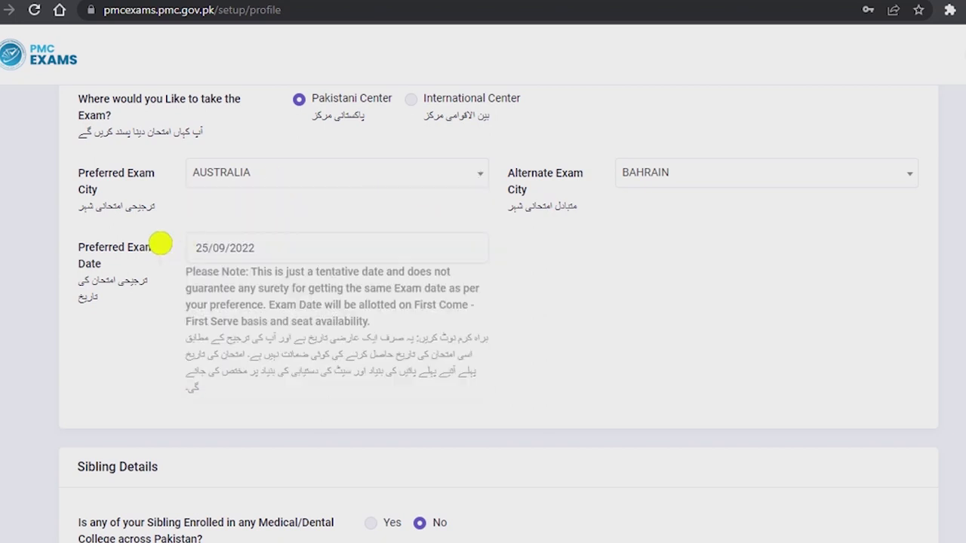
click(127, 260)
click(370, 219)
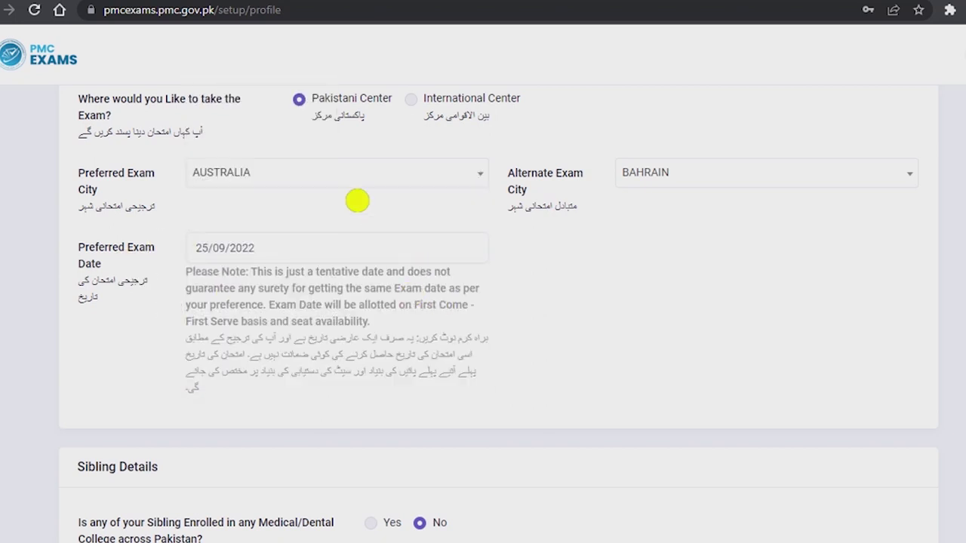
click(345, 186)
click(158, 294)
- Change the preferred exam date to 30/09/2022
scroll(330, 238, down, 2)
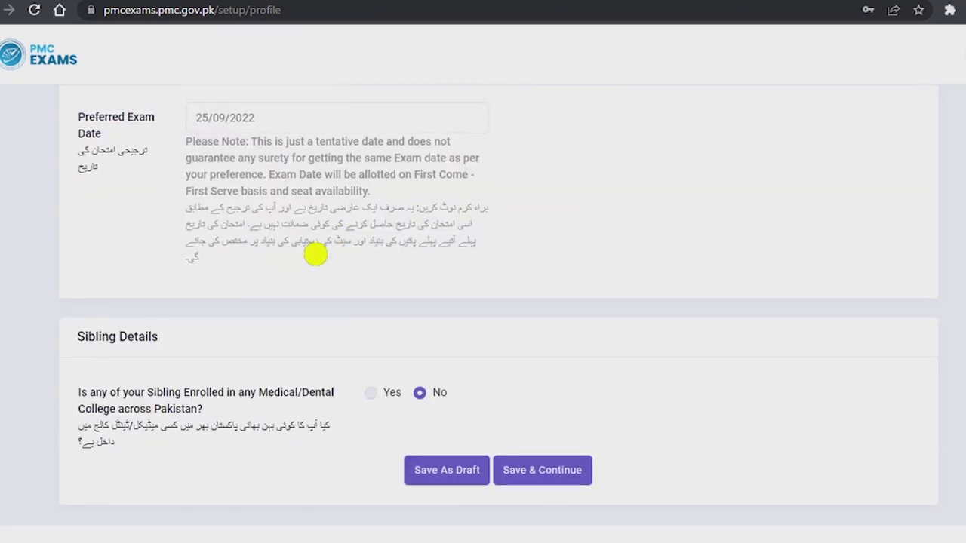
click(269, 136)
click(282, 264)
- Choose Bahawalpur as the preferred exam city and Dera Ghazi Khan as the alternate exam city
scroll(209, 200, up, 1)
scroll(209, 200, up, 3)
click(304, 286)
click(251, 365)
click(657, 286)
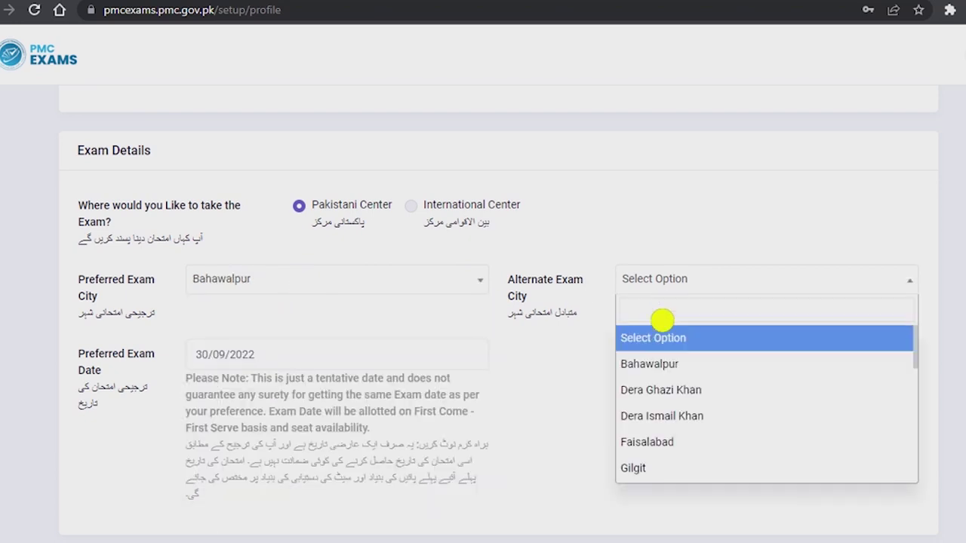
click(687, 377)
click(717, 286)
click(651, 391)
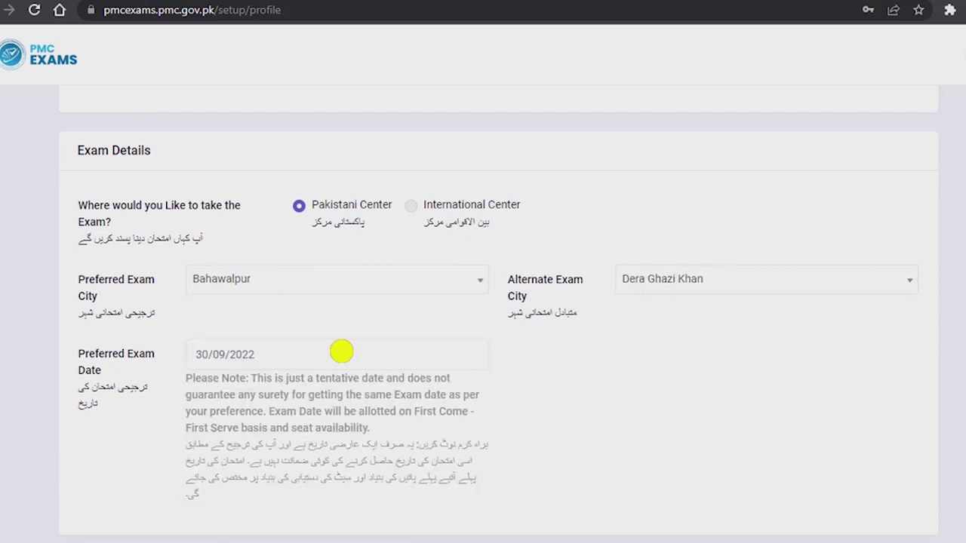
click(281, 368)
click(287, 314)
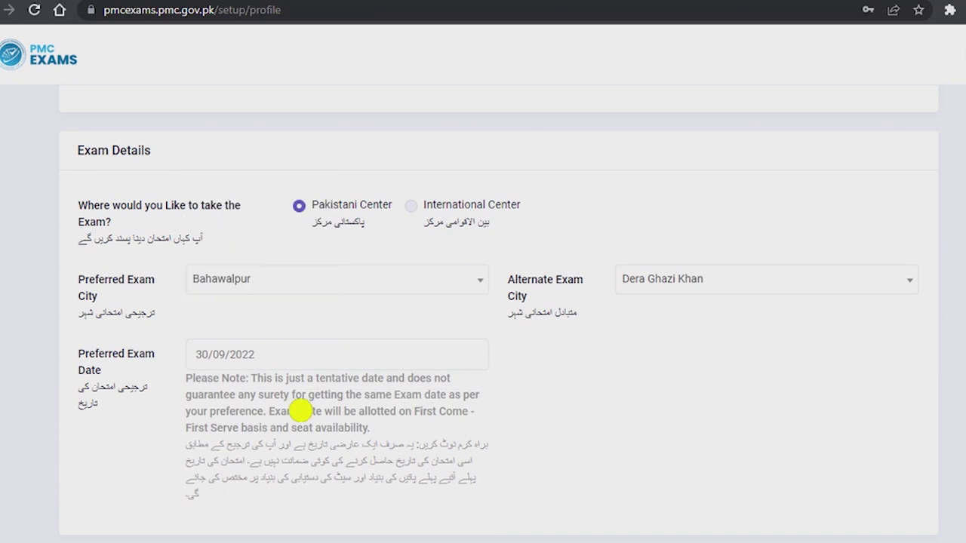
- Read the Sibling Details question about a sibling enrolled in a medical or dental college across Pakistan
scroll(241, 448, down, 3)
drag(108, 397, 191, 397)
click(267, 397)
mouse_move(294, 397)
mouse_down()
mouse_move(208, 394)
mouse_move(294, 400)
mouse_up()
click(295, 403)
drag(93, 410, 199, 410)
click(120, 403)
click(217, 419)
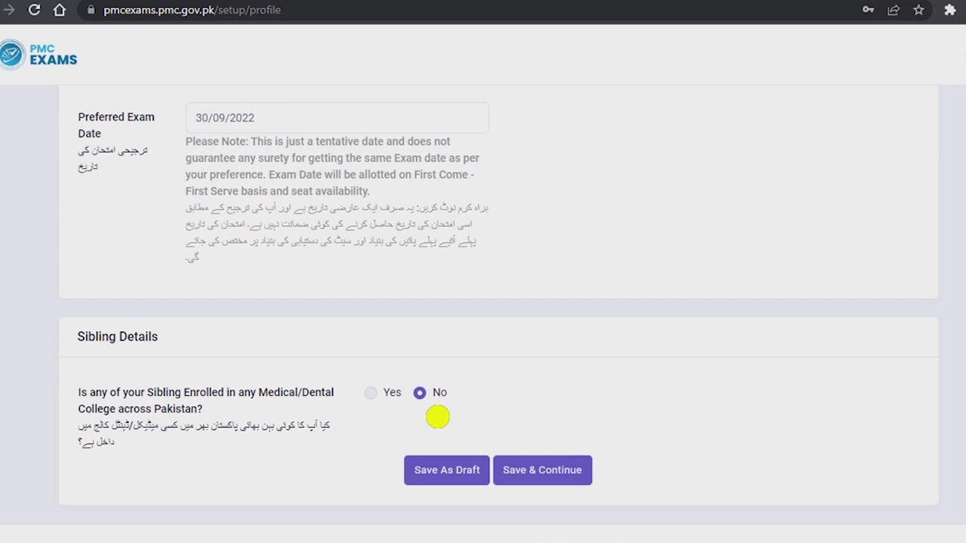
- Answer Yes to the sibling enrollment question and select Abbottabad International Medical College as the medical college
click(371, 393)
click(696, 400)
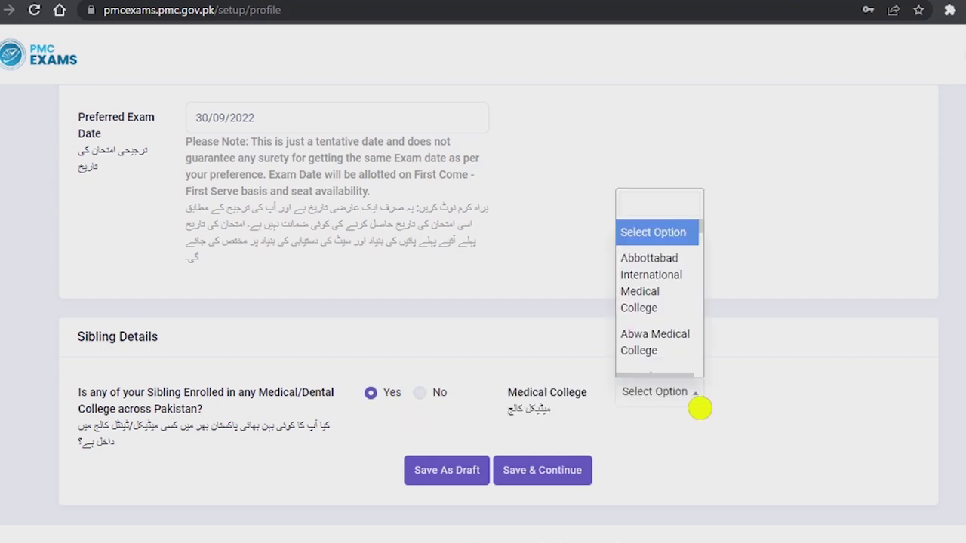
click(672, 291)
click(708, 410)
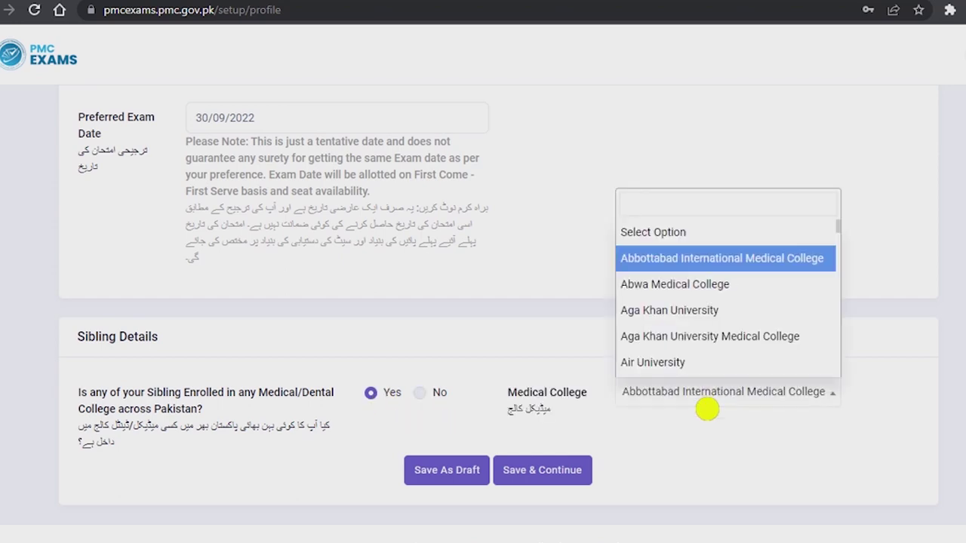
- Answer No to the sibling enrollment question, then save the profile and continue
click(421, 395)
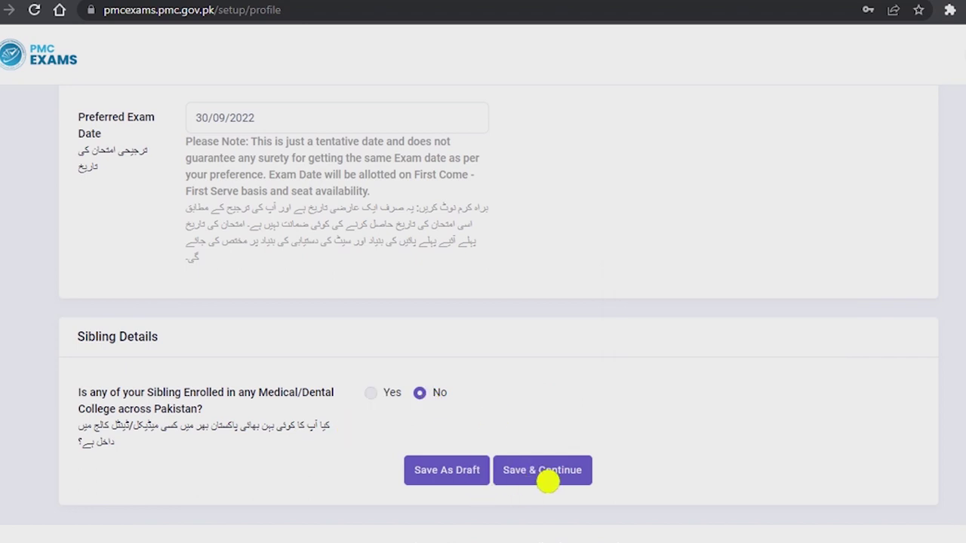
click(548, 480)
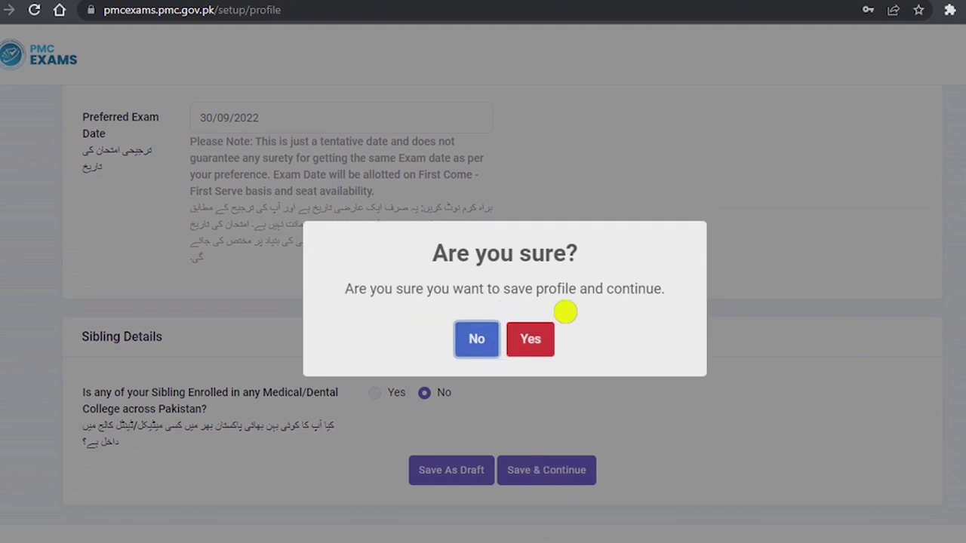
click(550, 350)
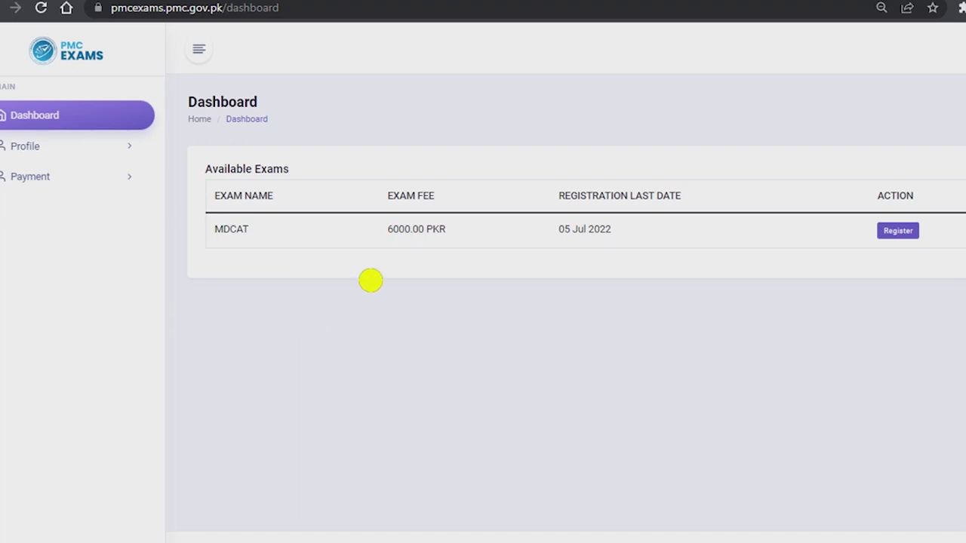
- Examine the MDCAT entry under Available Exams, including its exam fee and registration last date
mouse_move(420, 230)
mouse_down()
mouse_move(388, 230)
mouse_move(425, 231)
mouse_up()
click(385, 269)
drag(594, 230, 444, 236)
click(570, 270)
click(399, 240)
click(444, 236)
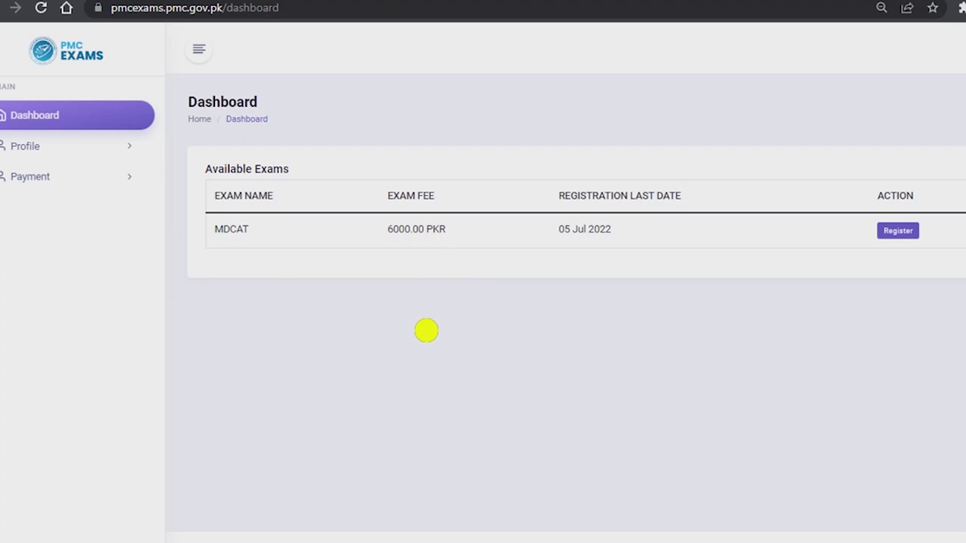
mouse_move(410, 231)
mouse_down()
mouse_move(442, 239)
mouse_move(406, 242)
mouse_up()
click(455, 244)
click(406, 241)
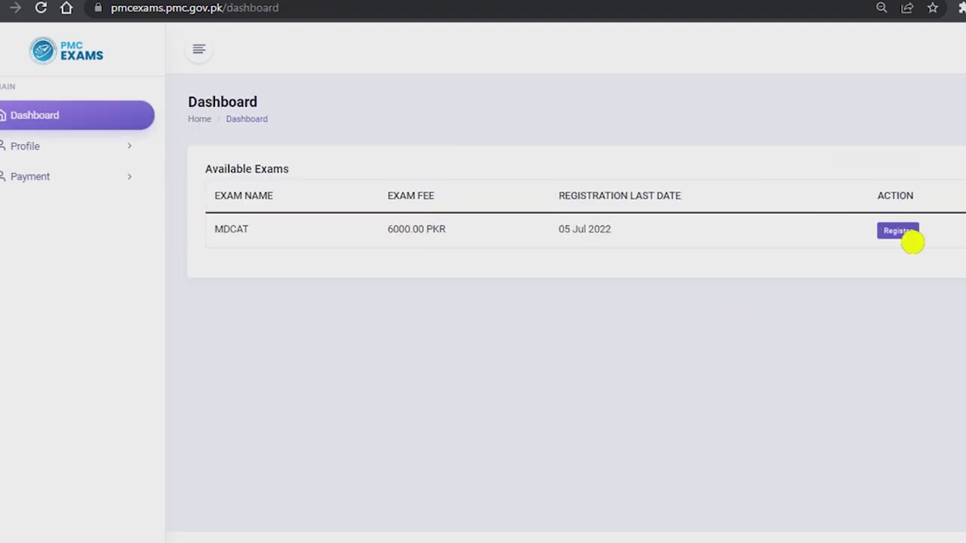
- Register for the MDCAT exam and view its payment options
click(898, 231)
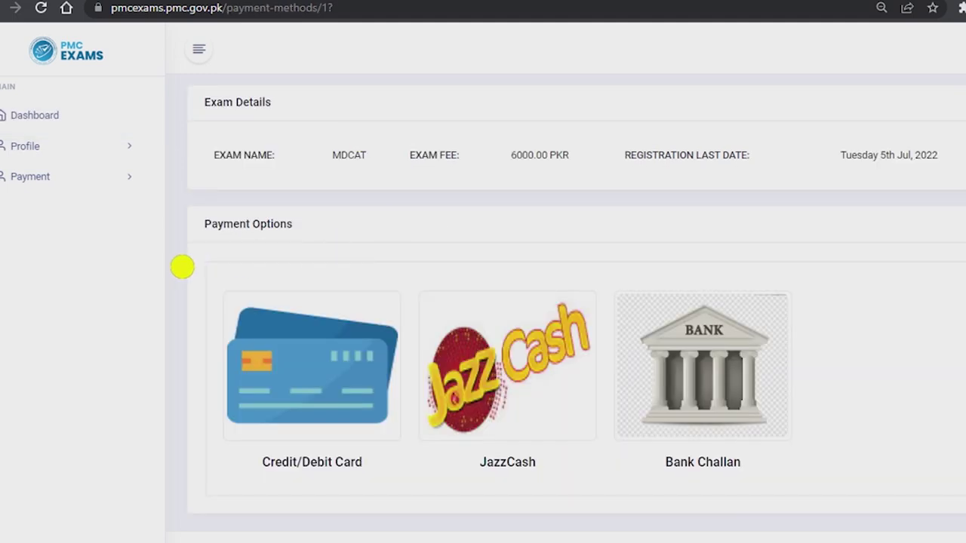
scroll(184, 302, up, 1)
scroll(183, 302, down, 1)
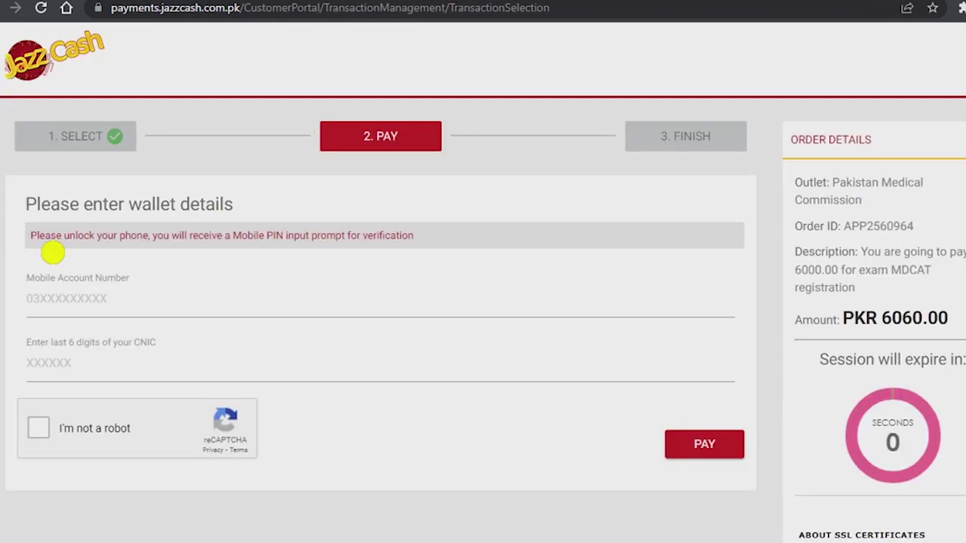
- Examine the JazzCash wallet form and the card payment form, from the card number down to the order total
click(116, 303)
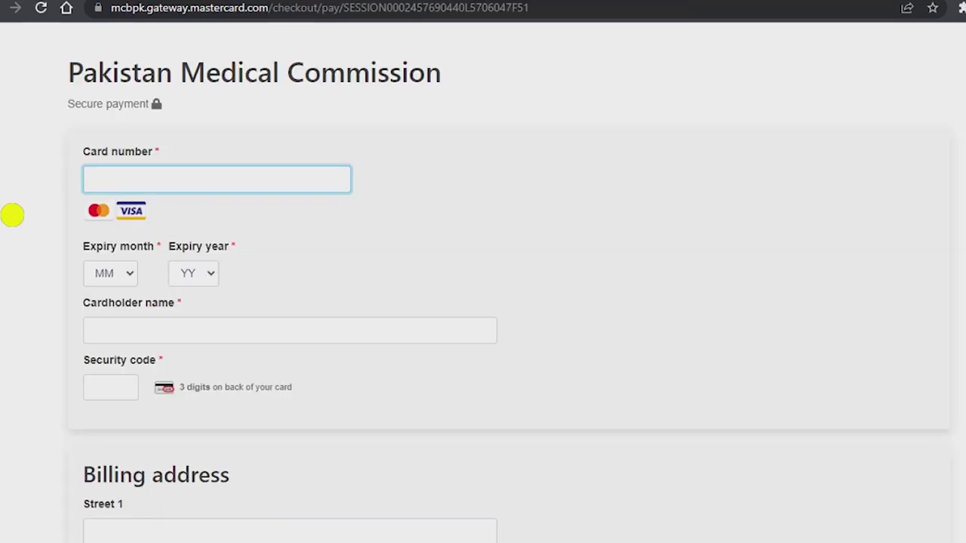
click(4, 215)
click(138, 188)
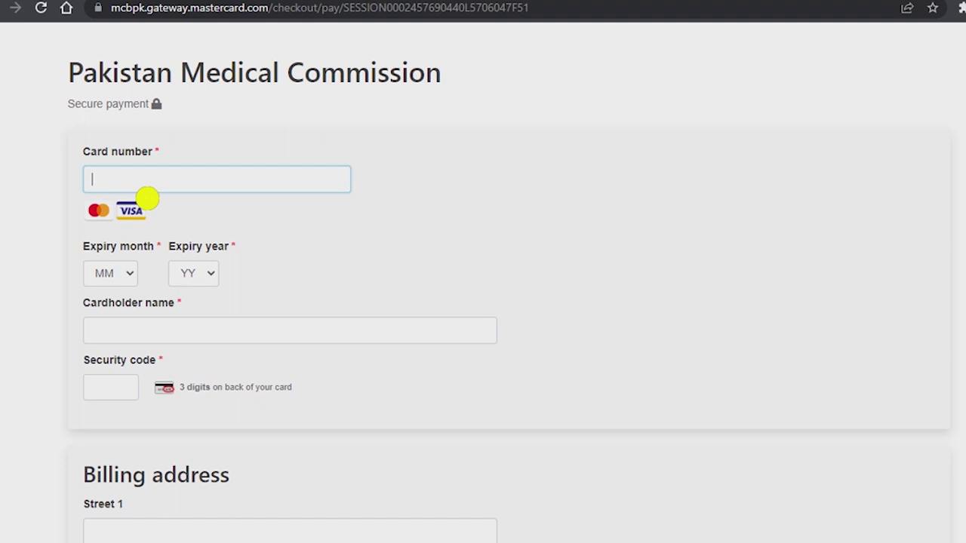
click(53, 184)
click(128, 183)
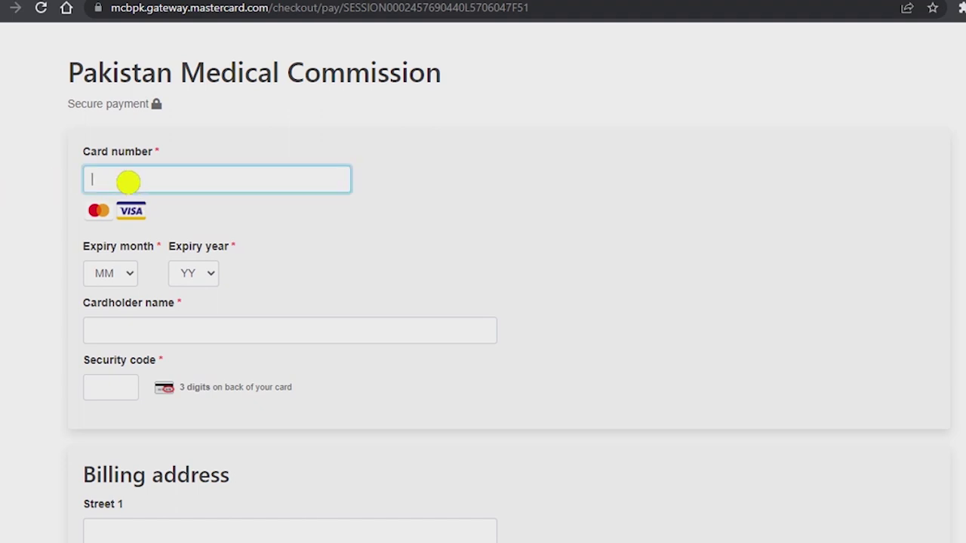
click(67, 314)
click(181, 340)
click(2, 355)
scroll(8, 370, down, 7)
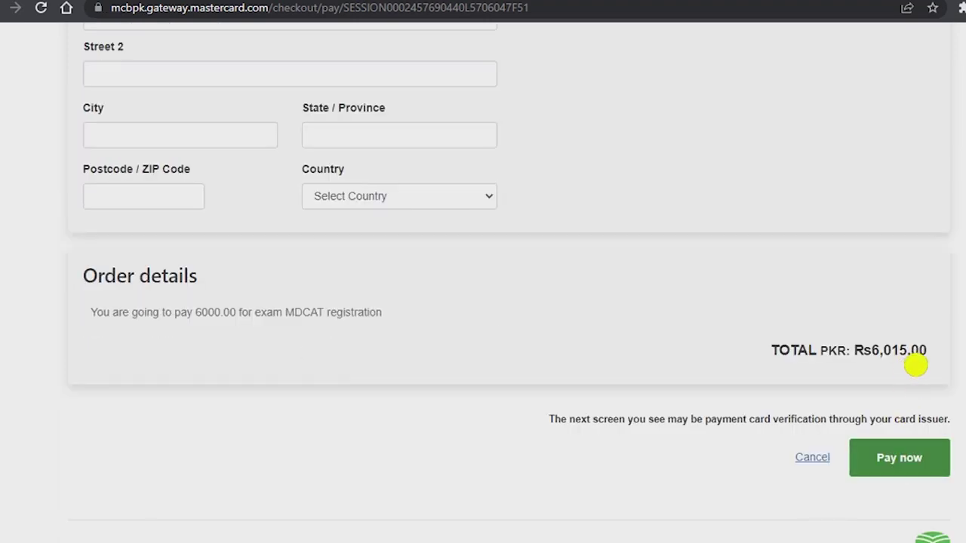
scroll(513, 375, up, 5)
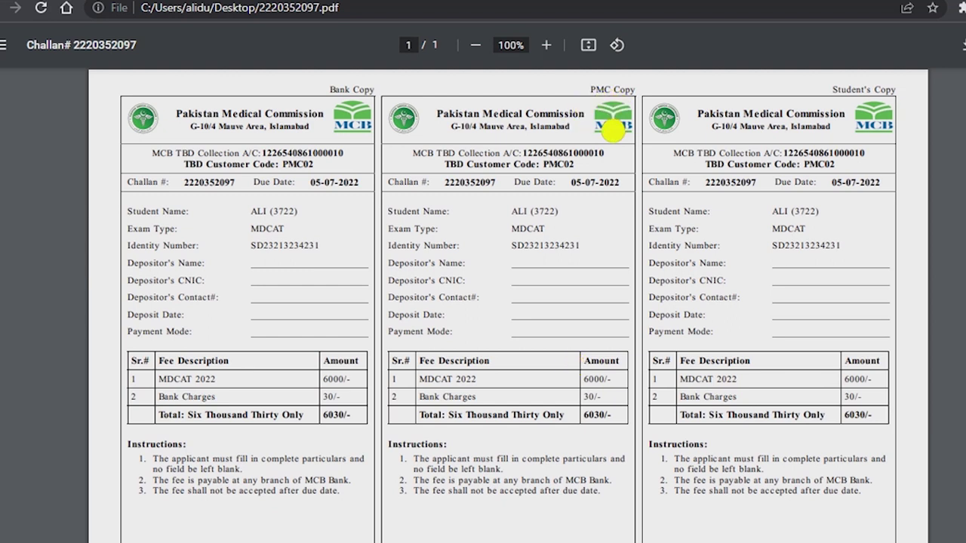
- Review the bank challan PDF, including the fee breakdown, instructions and signature areas
scroll(566, 355, down, 2)
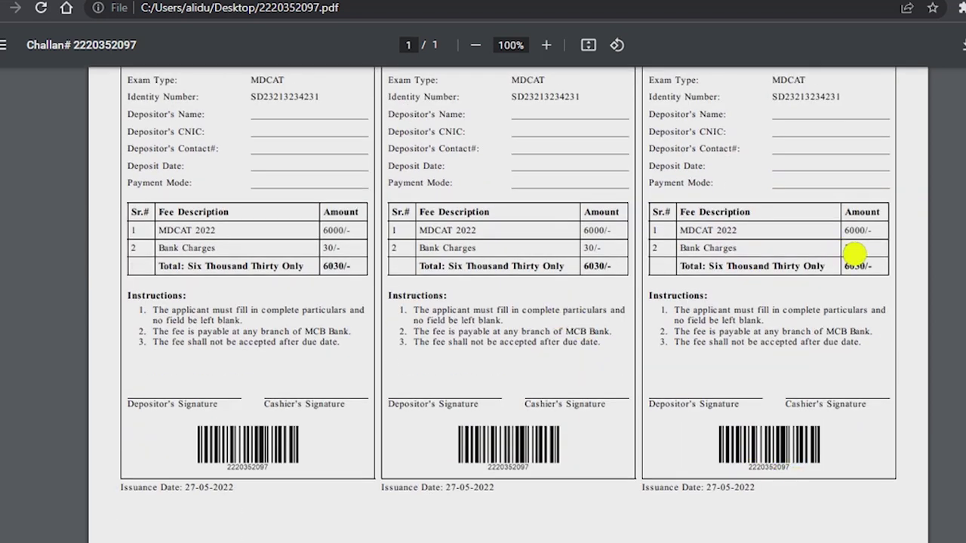
drag(854, 254, 884, 283)
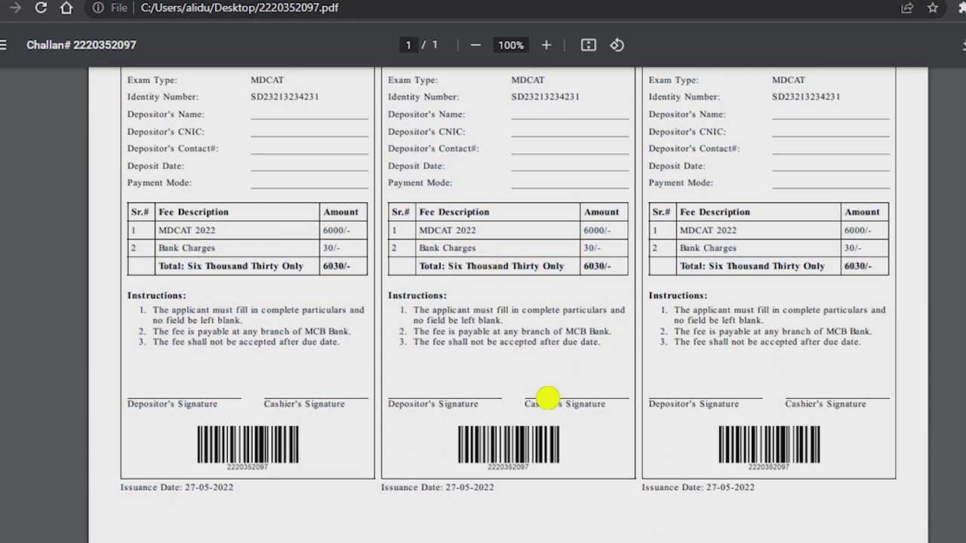
scroll(566, 424, up, 2)
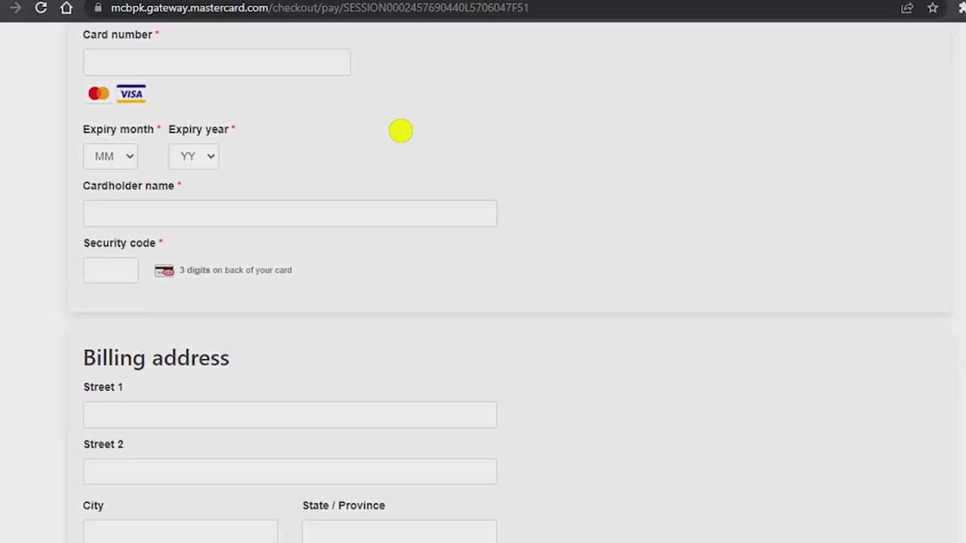
- Revisit the card checkout, JazzCash and payment options pages to compare the ways of paying the MDCAT fee
scroll(371, 171, up, 3)
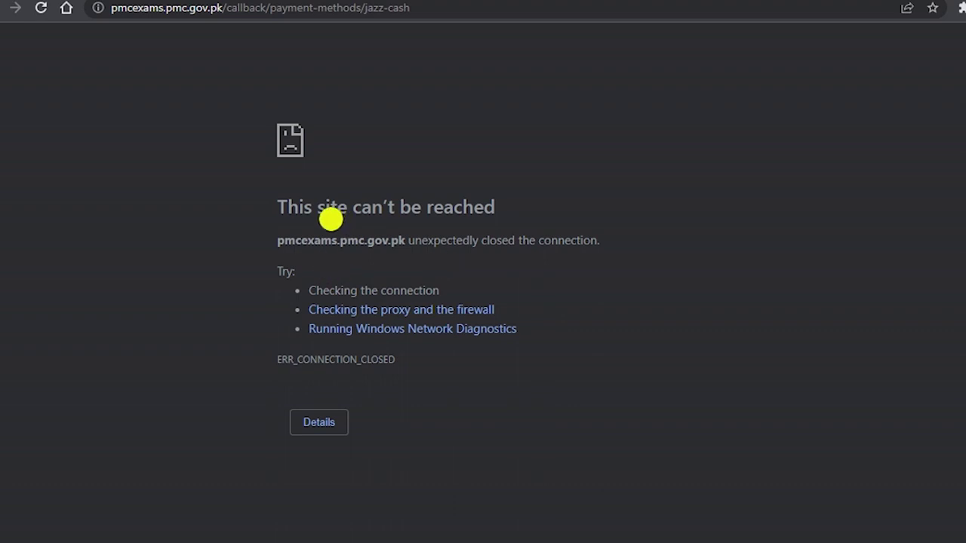
drag(318, 210, 518, 267)
click(519, 267)
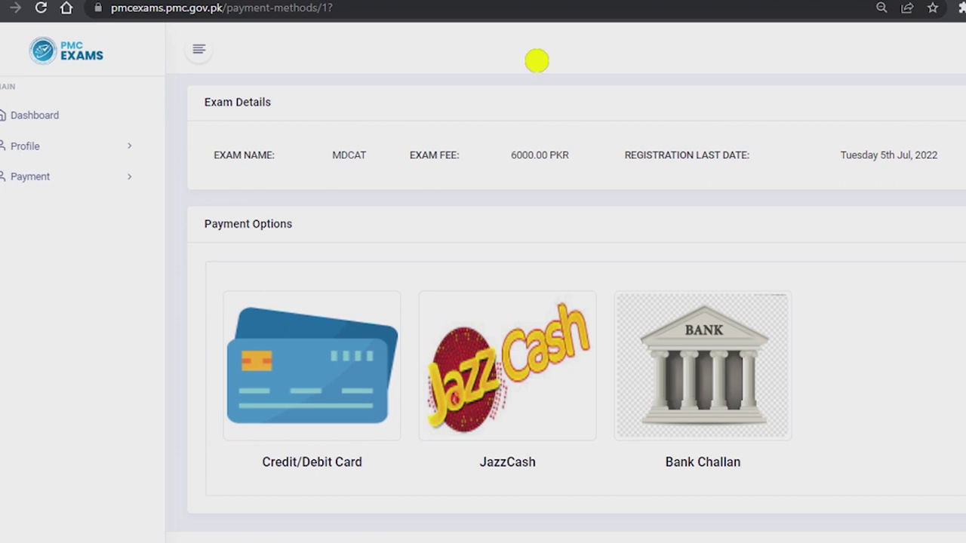
drag(446, 157, 865, 363)
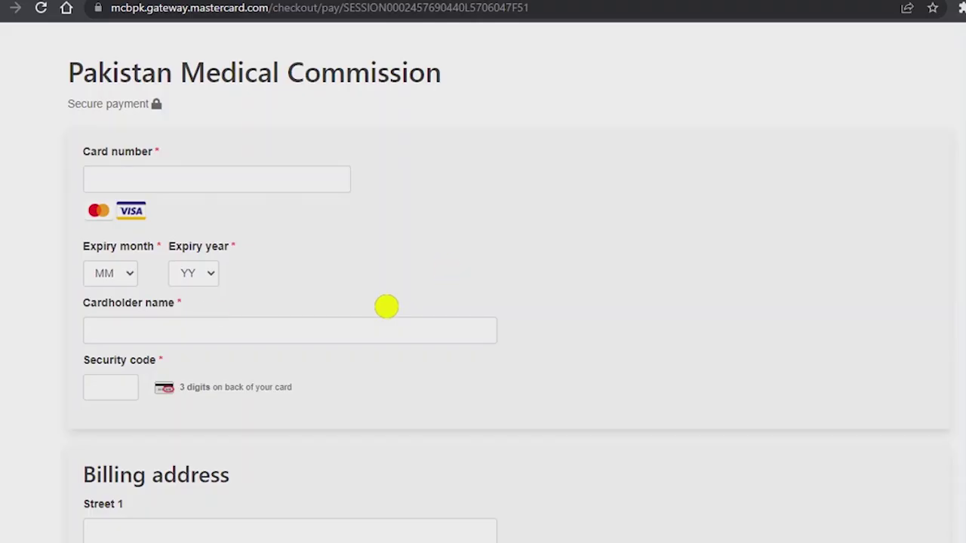
scroll(386, 306, down, 4)
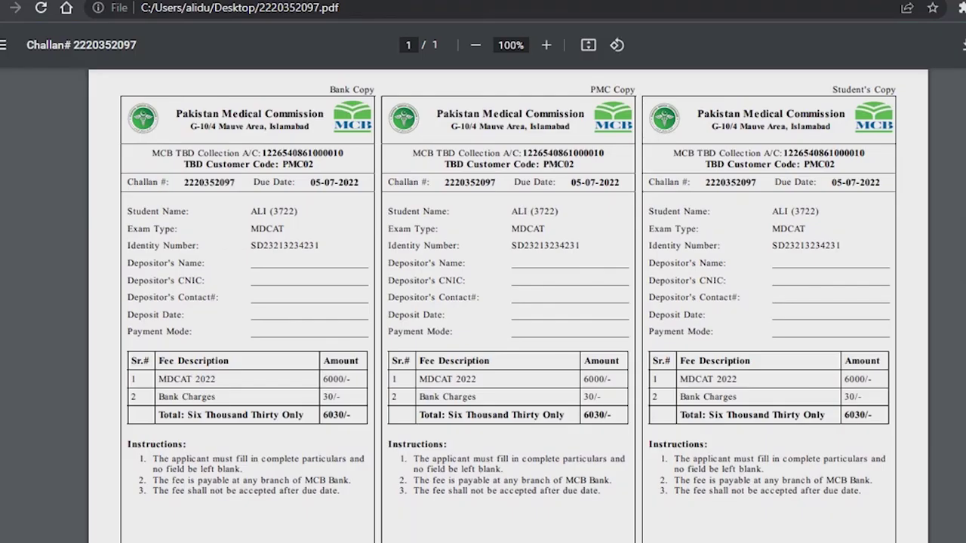
- Inspect the bank, PMC and student copies of the challan, covering the due date, student details and fee table
scroll(349, 322, down, 2)
scroll(336, 332, up, 2)
drag(450, 182, 754, 370)
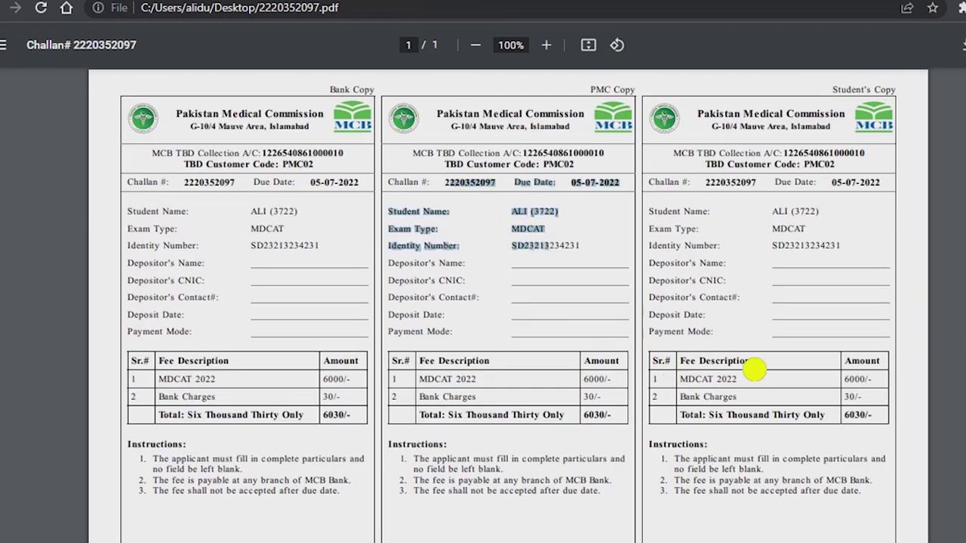
drag(779, 245, 881, 260)
click(899, 433)
drag(665, 231, 476, 267)
click(815, 421)
click(767, 293)
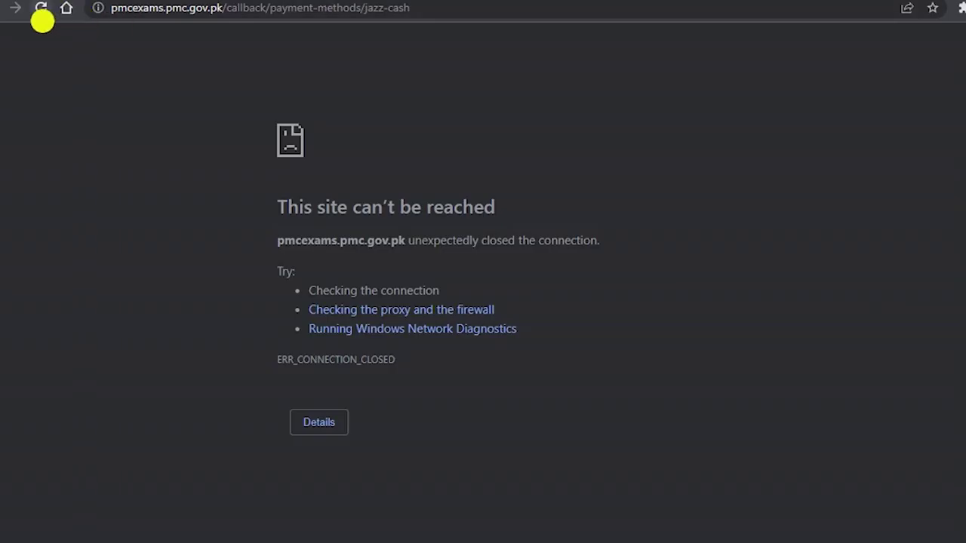
- Reload the JazzCash payment page and confirm resubmitting the form
click(41, 9)
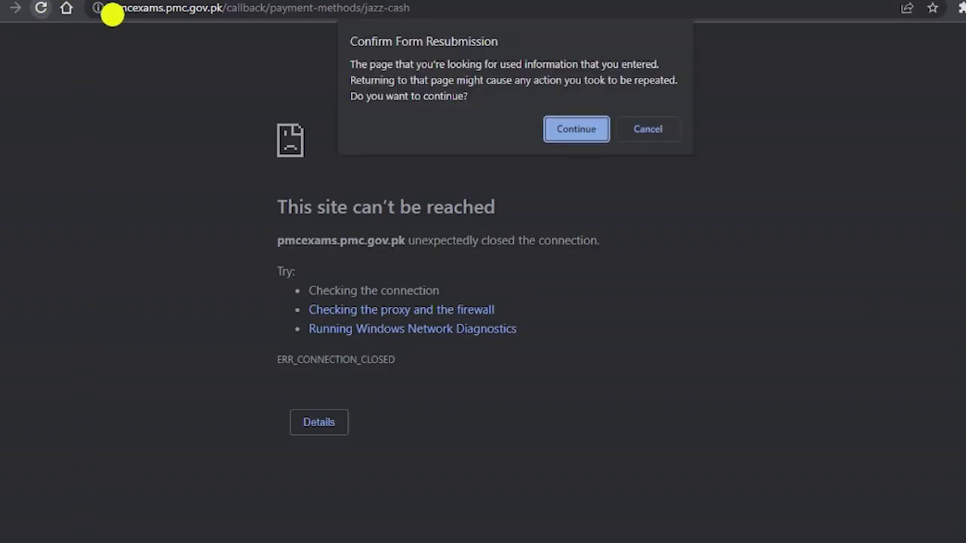
click(609, 132)
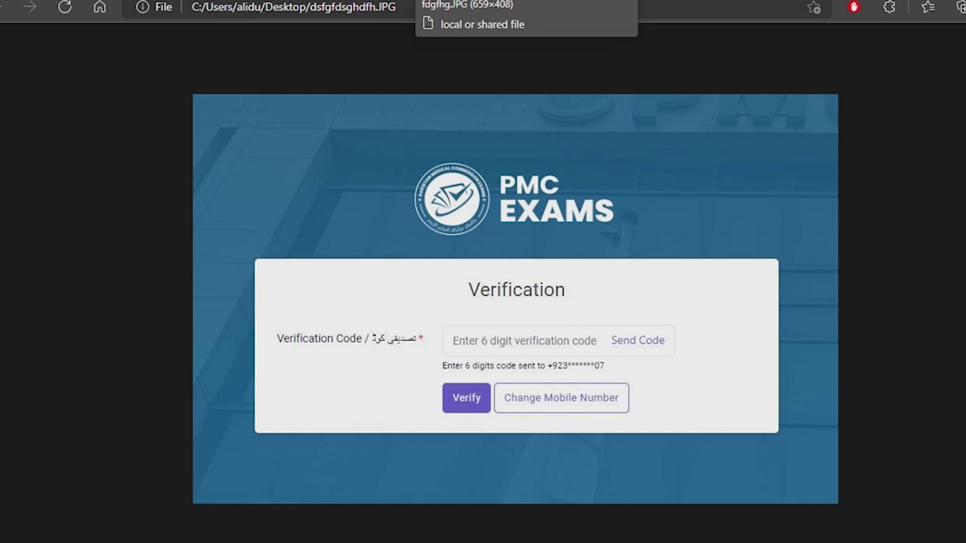
- Review the saved screenshots of the email verification notice, sign-up form and Email Successfully Verified message, plus the mobile code verification page
click(483, 0)
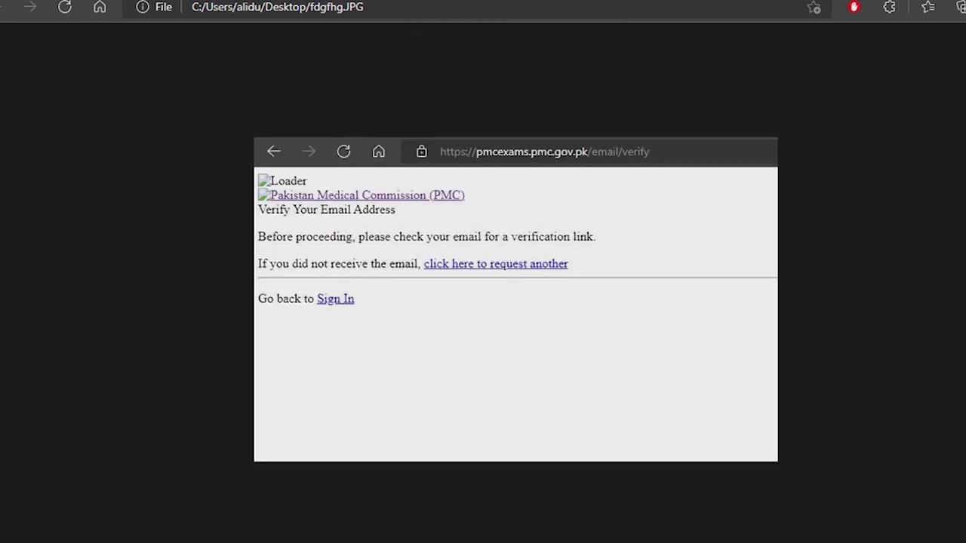
key(ctrl+Tab)
key(ctrl+Tab)
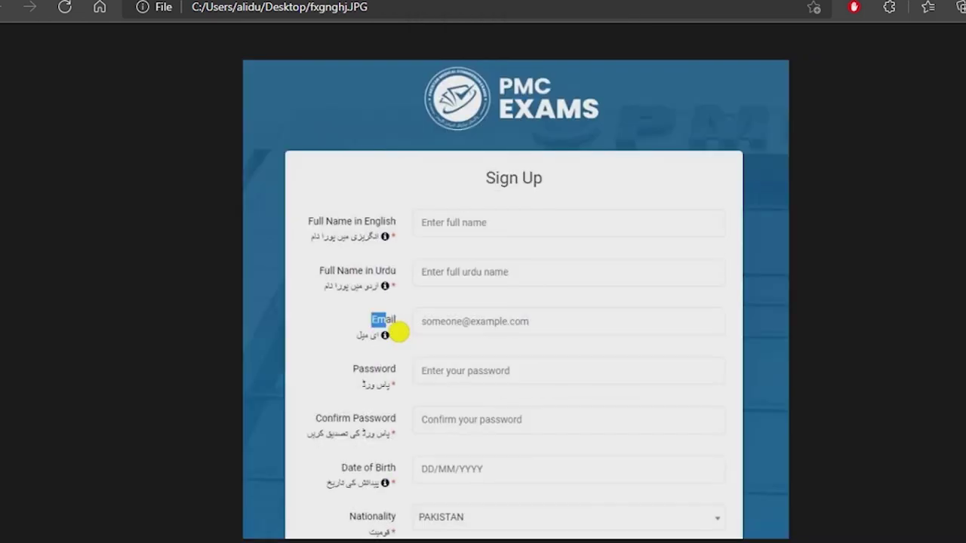
key(ctrl+Tab)
key(ctrl+Tab)
key(ctrl+Tab)
key(ctrl+Tab)
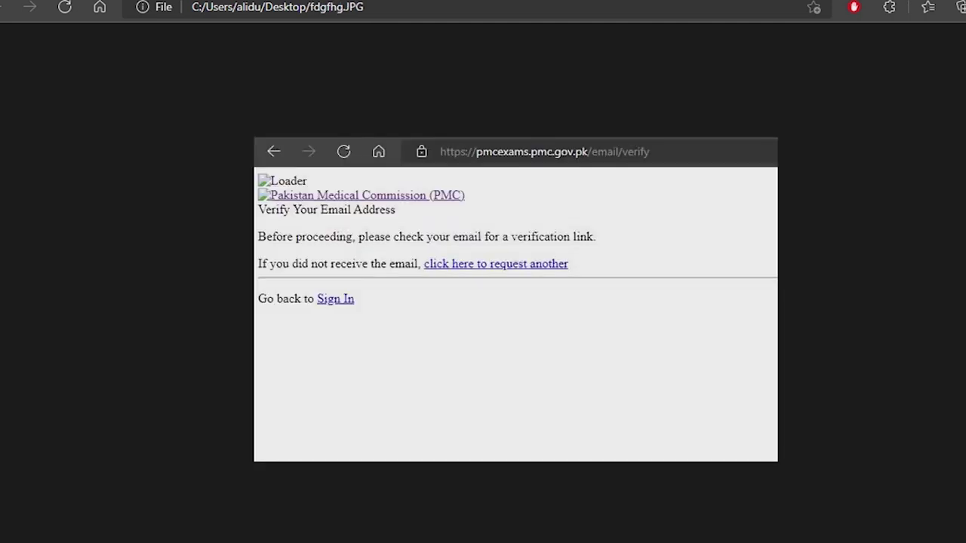
key(ctrl+Tab)
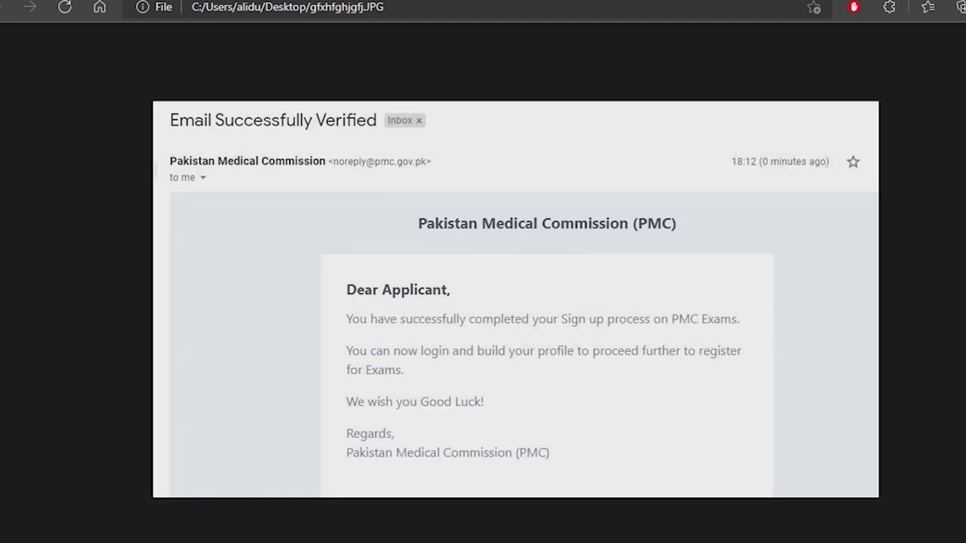
key(ctrl+Tab)
key(ctrl+Tab)
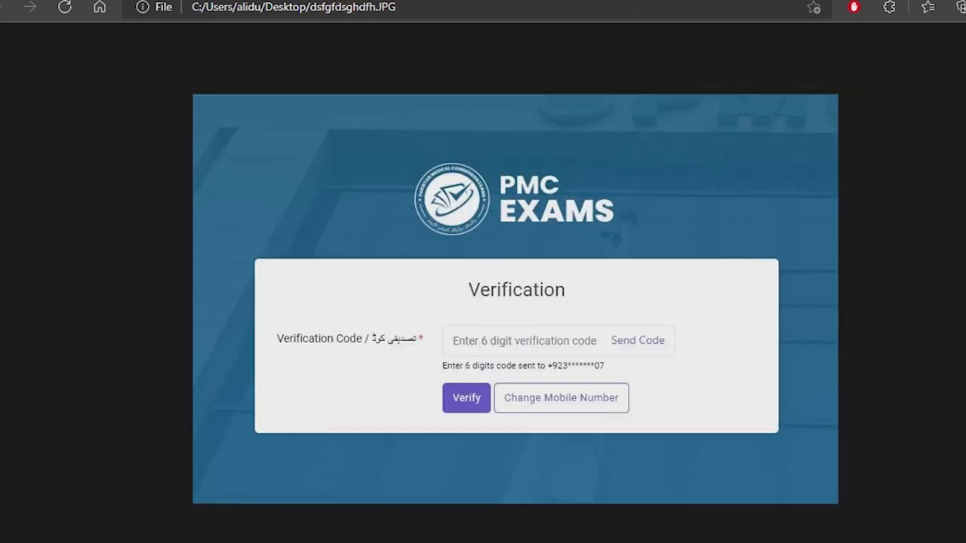
key(ctrl+Tab)
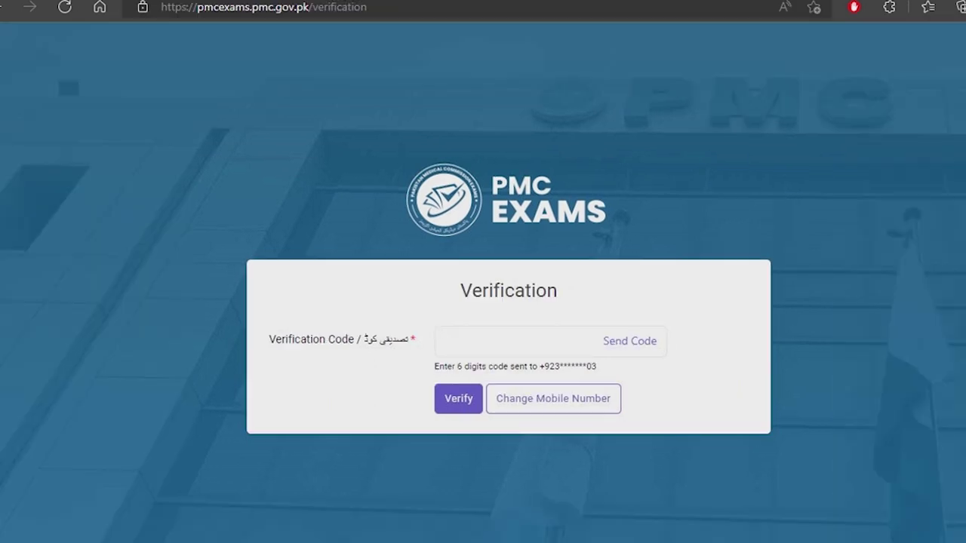
- Revisit the email verification screenshots, from the plain notice and the resend countdown page to the Email Successfully Verified message
key(ctrl+Tab)
key(ctrl+Tab)
key(ctrl+Tab)
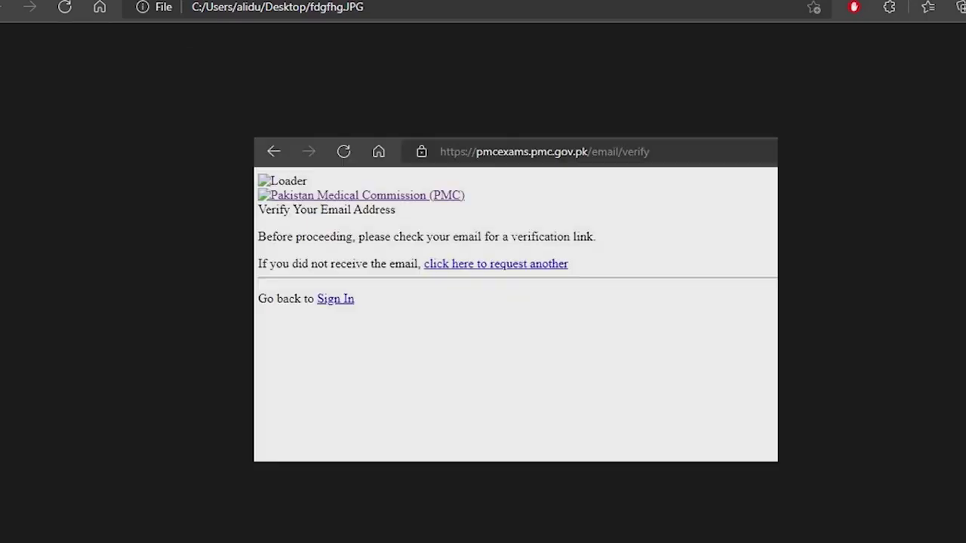
key(ctrl+Tab)
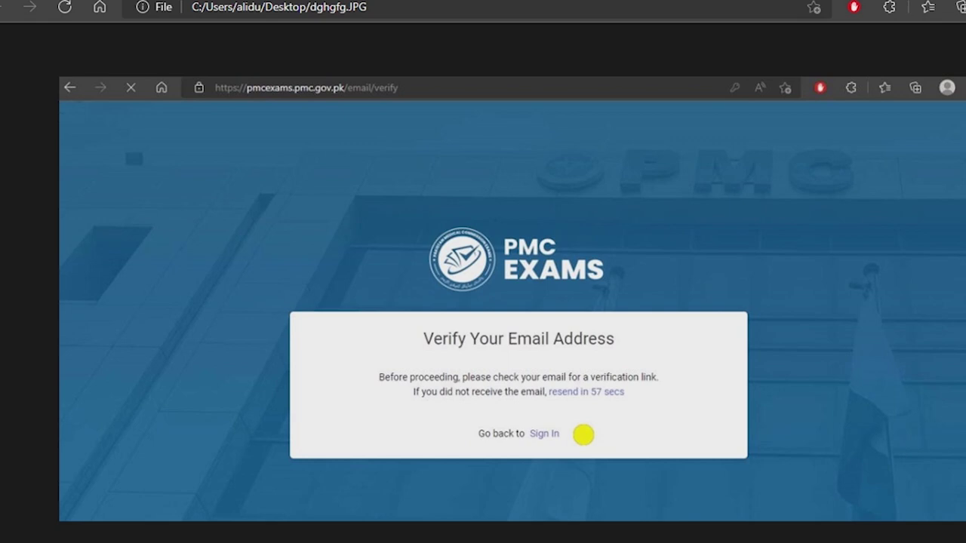
key(ctrl+Tab)
key(ctrl+Tab)
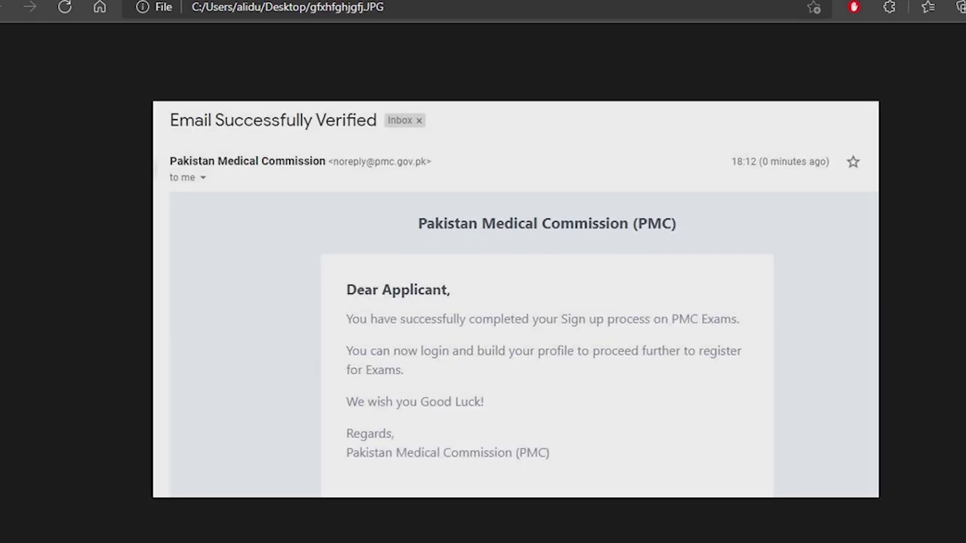
- Look over the screenshots of the portal landing page with its FAQs, the Sign Up form and the mobile Verification form
key(ctrl+Tab)
key(ctrl+Tab)
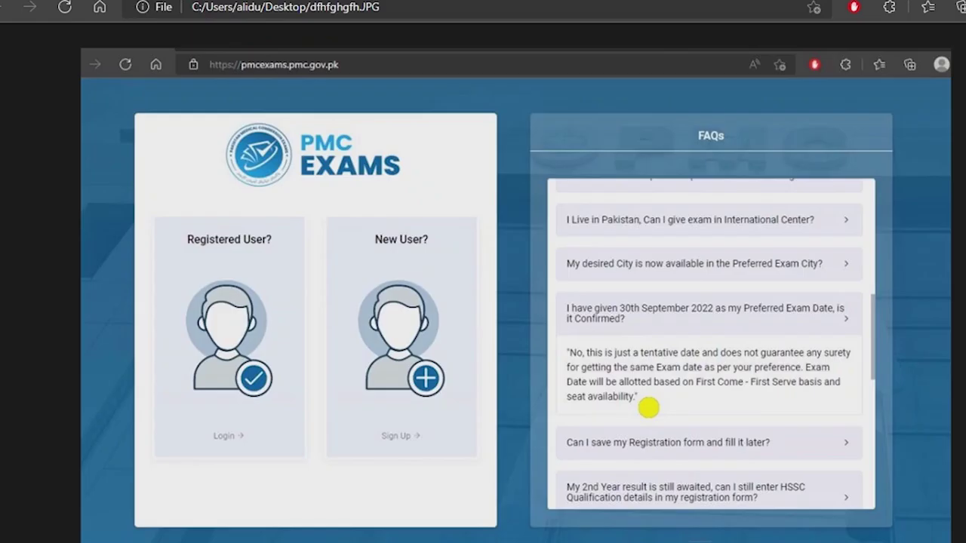
key(ctrl+Tab)
key(ctrl+Tab)
key(ctrl+Tab)
key(ctrl+Tab)
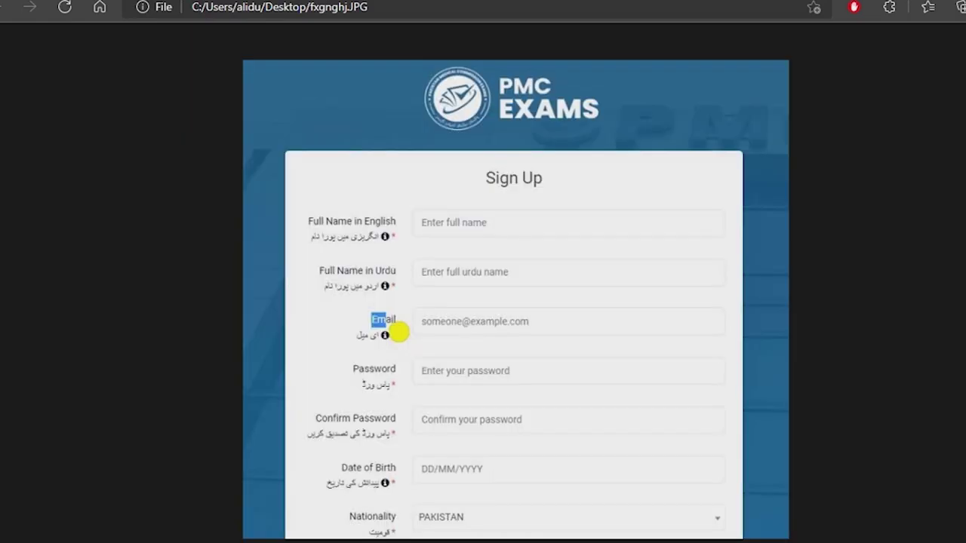
key(ctrl+Tab)
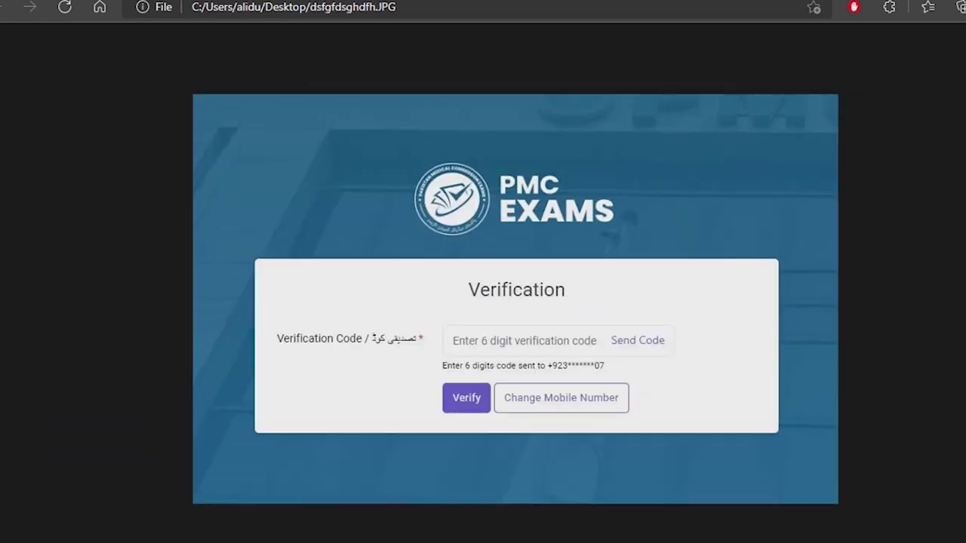